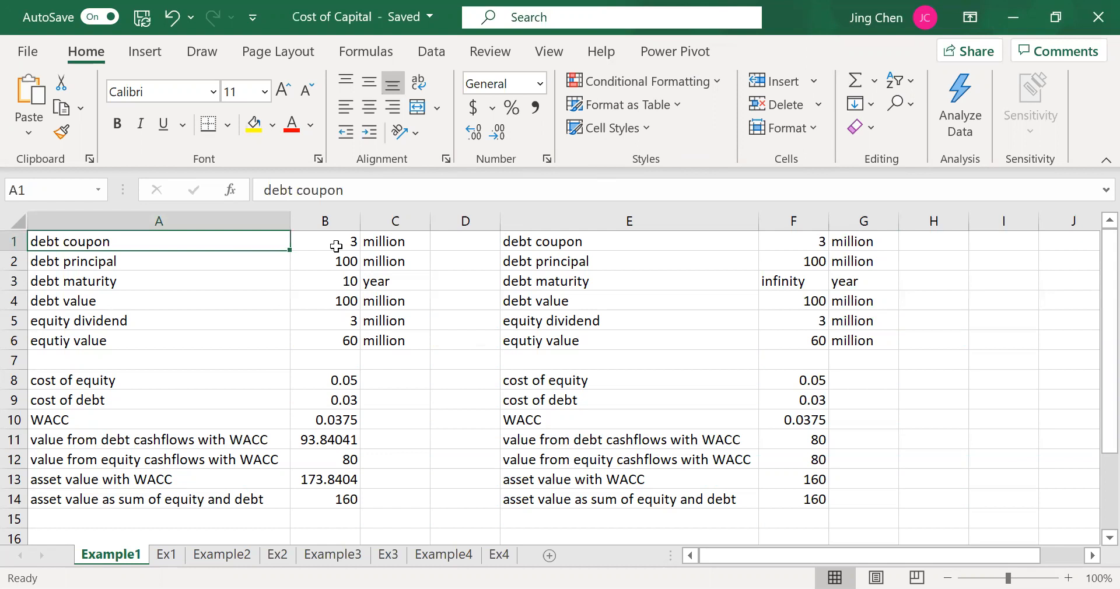
Review the debt principal, maturity, debt value, equity dividend and equity value inputs of the first case in B2:B6.
click(338, 266)
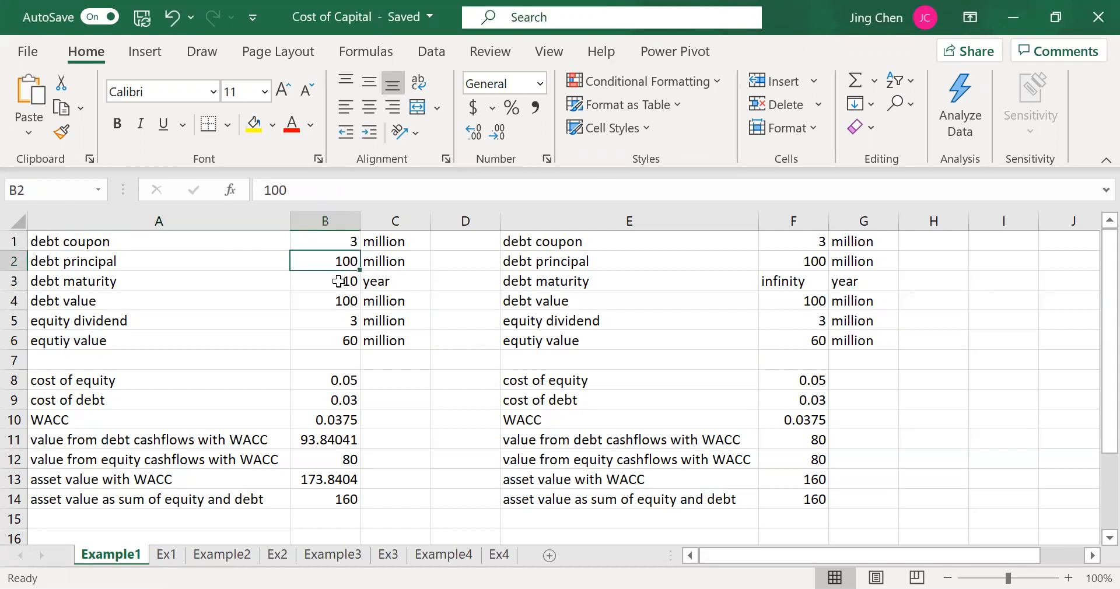
click(339, 281)
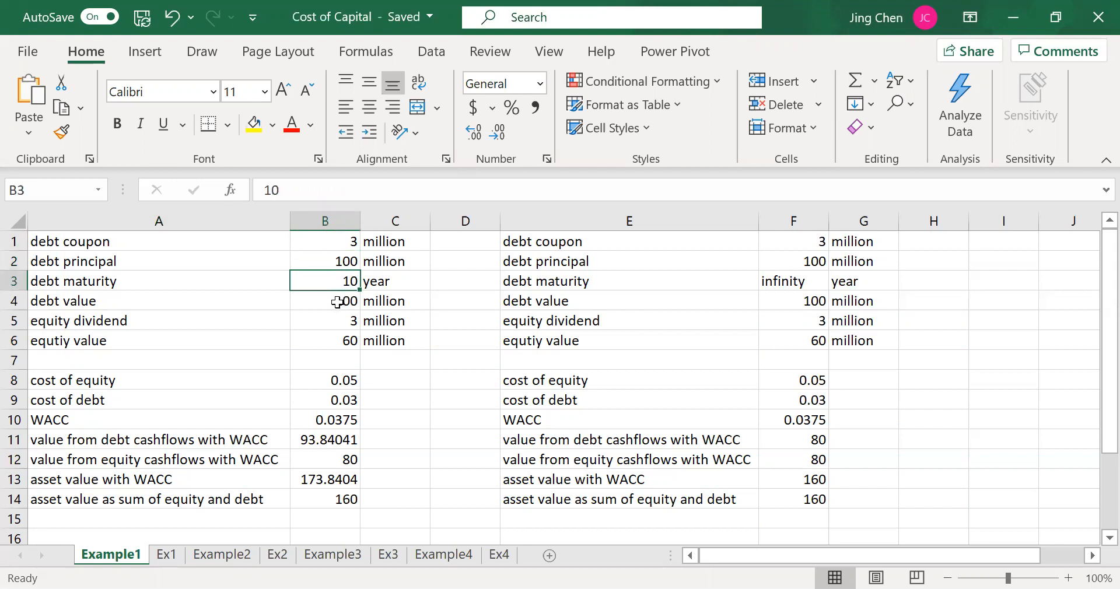
click(337, 303)
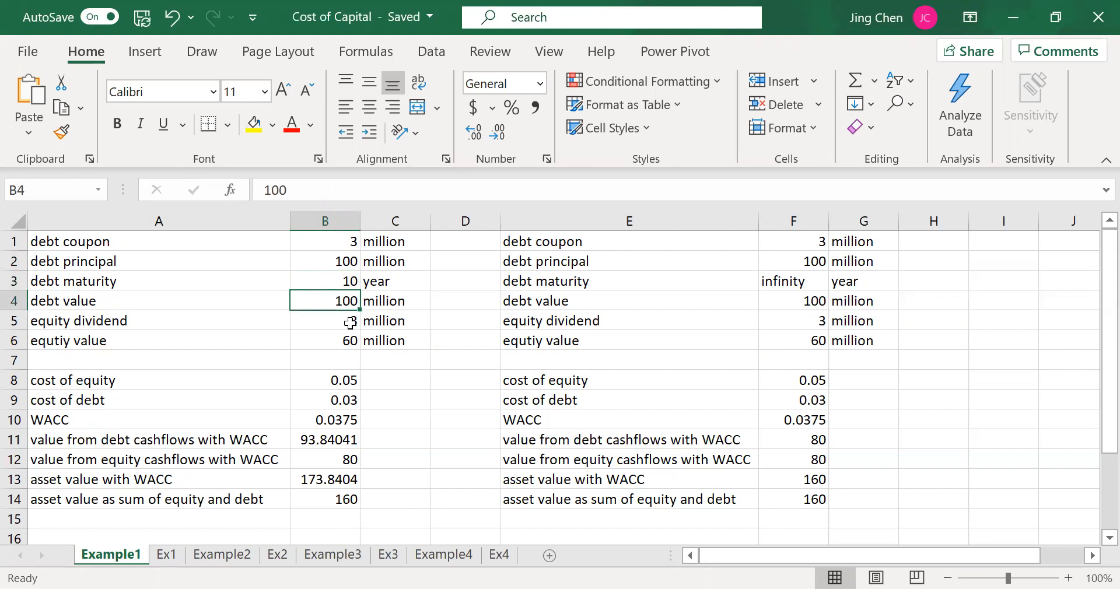
click(350, 323)
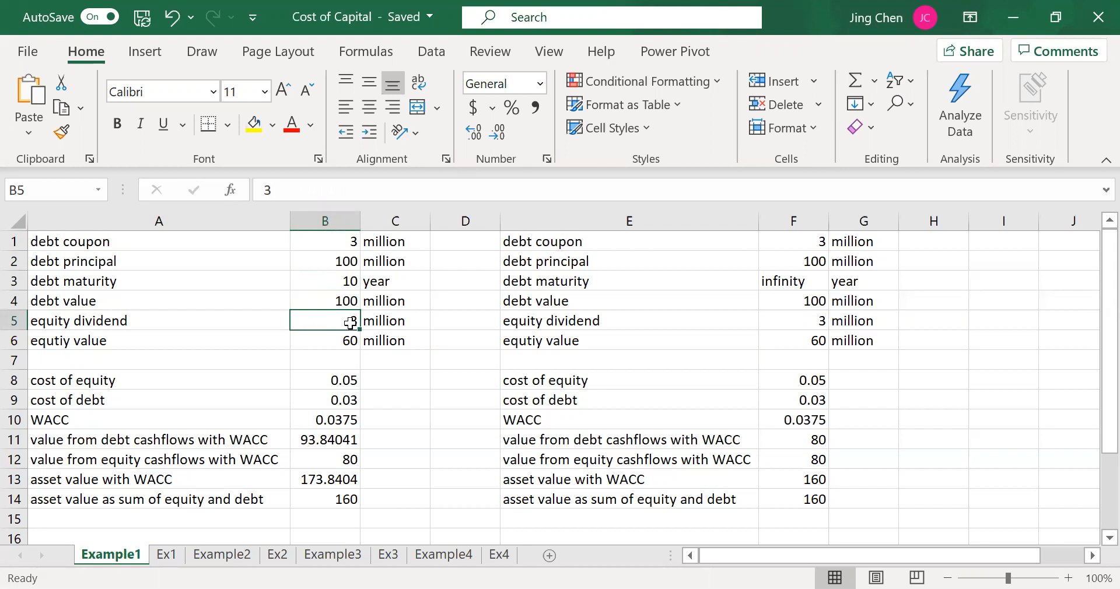
click(308, 341)
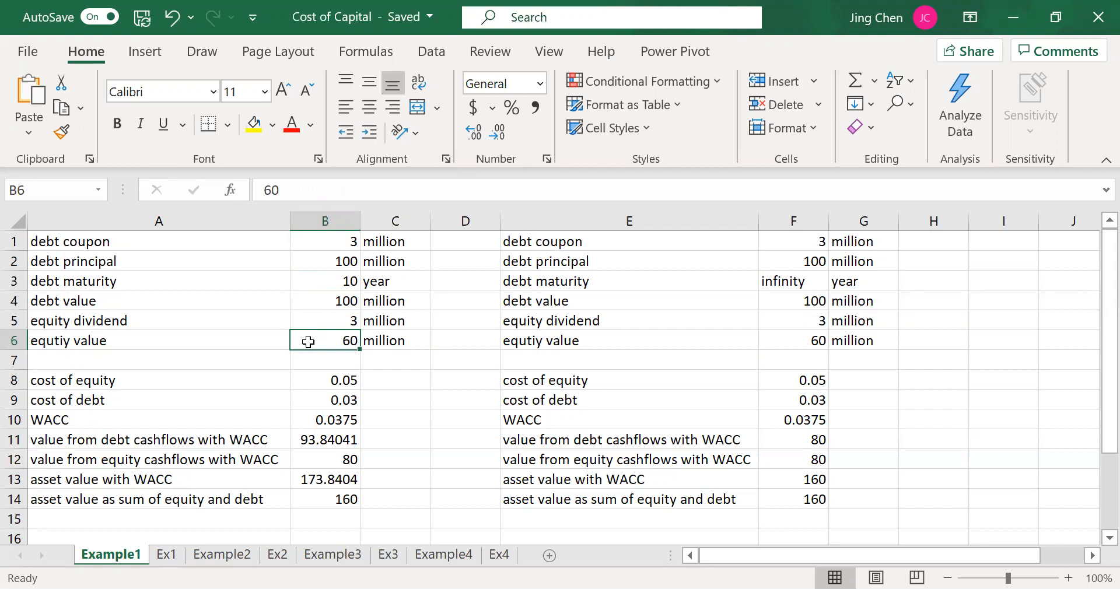
Examine the formulas for cost of equity, cost of debt and WACC of the first case in B8:B10.
click(245, 380)
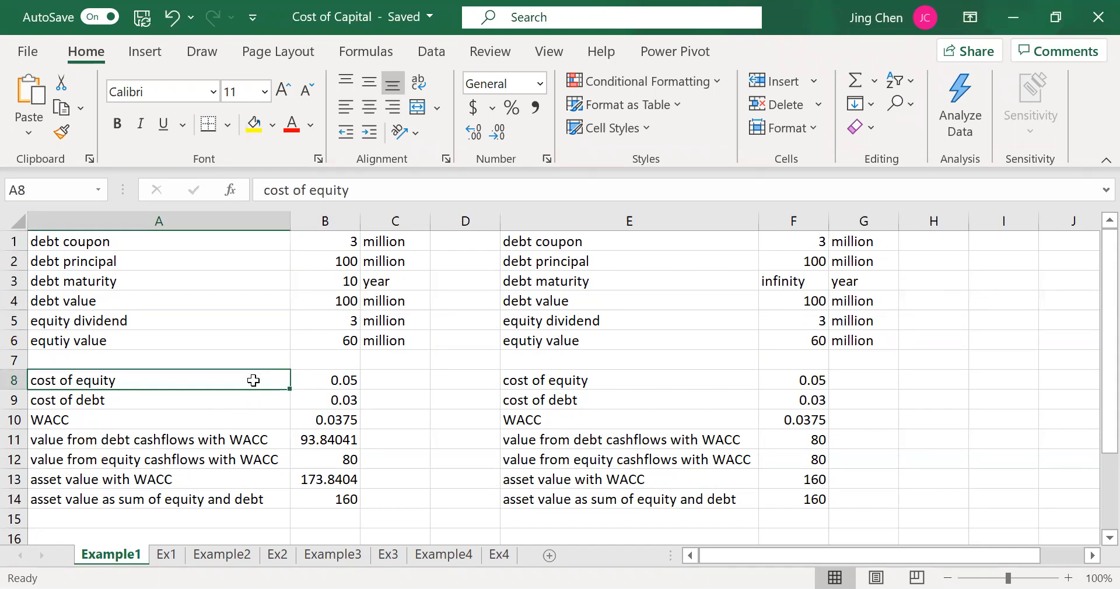
click(331, 380)
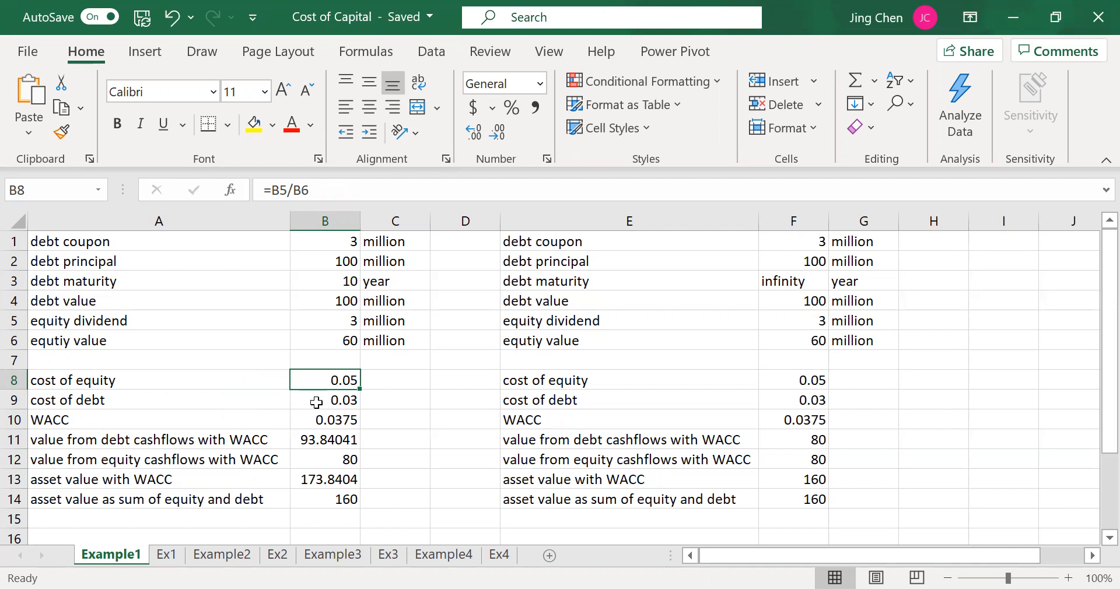
click(316, 403)
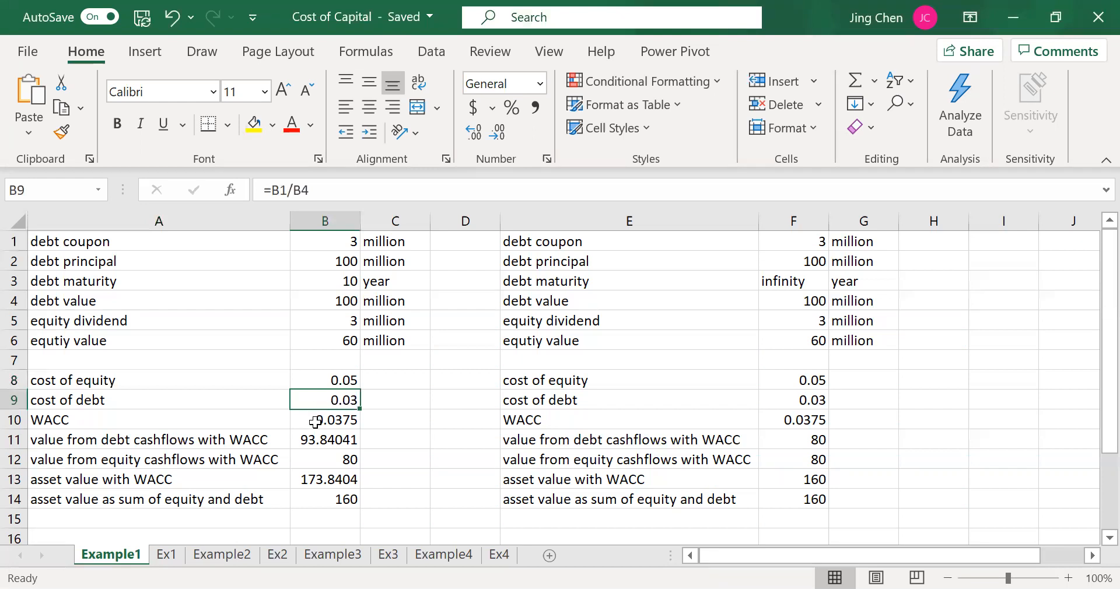
click(316, 422)
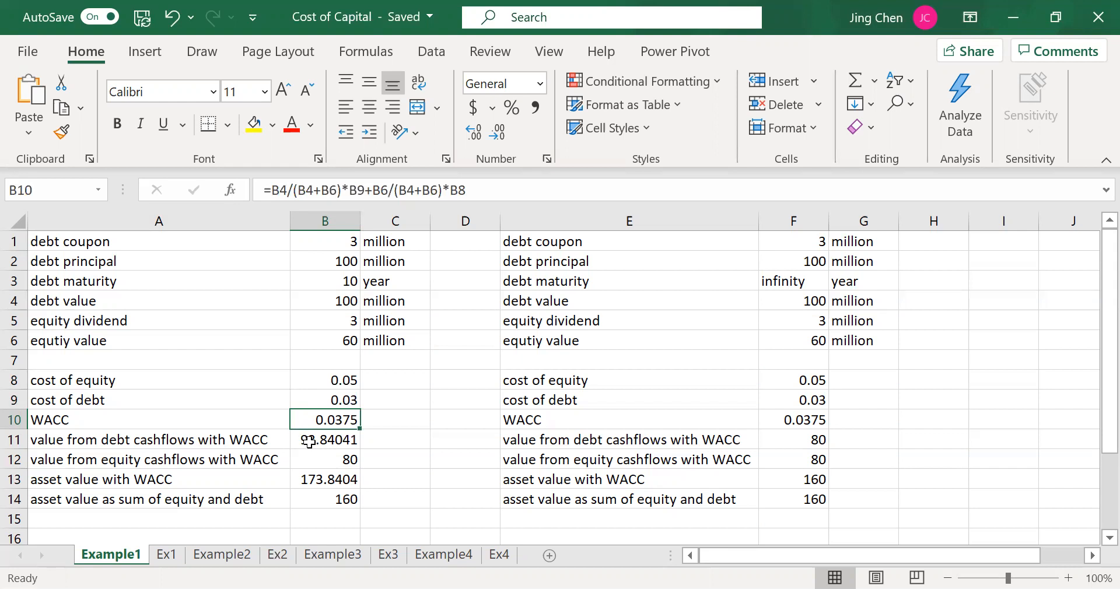
Inspect the formula that values the debt cashflows with WACC in B11 and its referenced cells, leaving it as is.
click(312, 443)
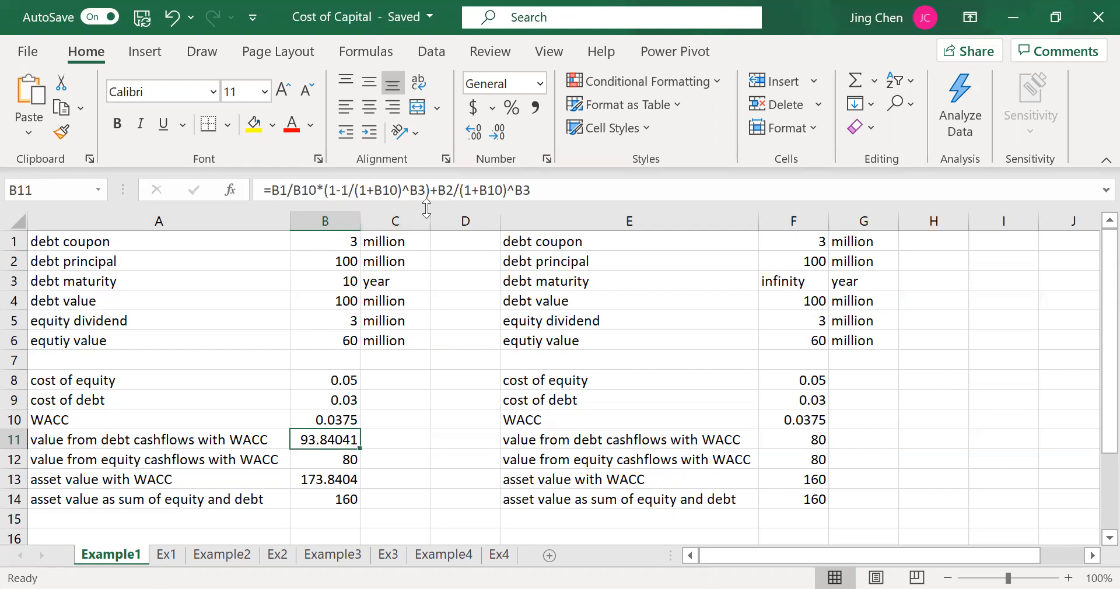
click(430, 191)
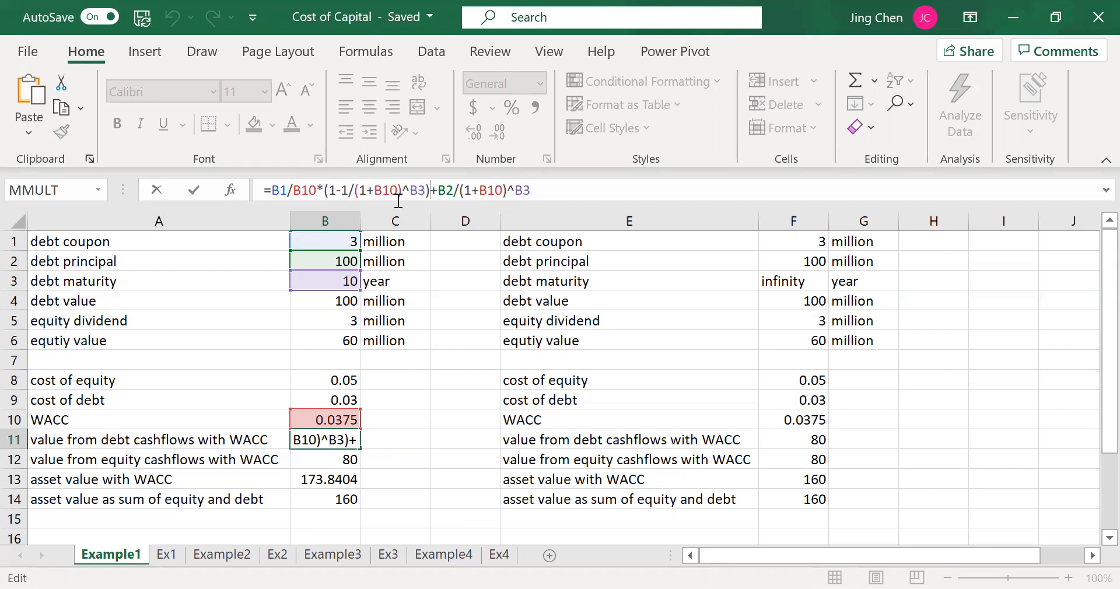
click(531, 190)
right_click(535, 190)
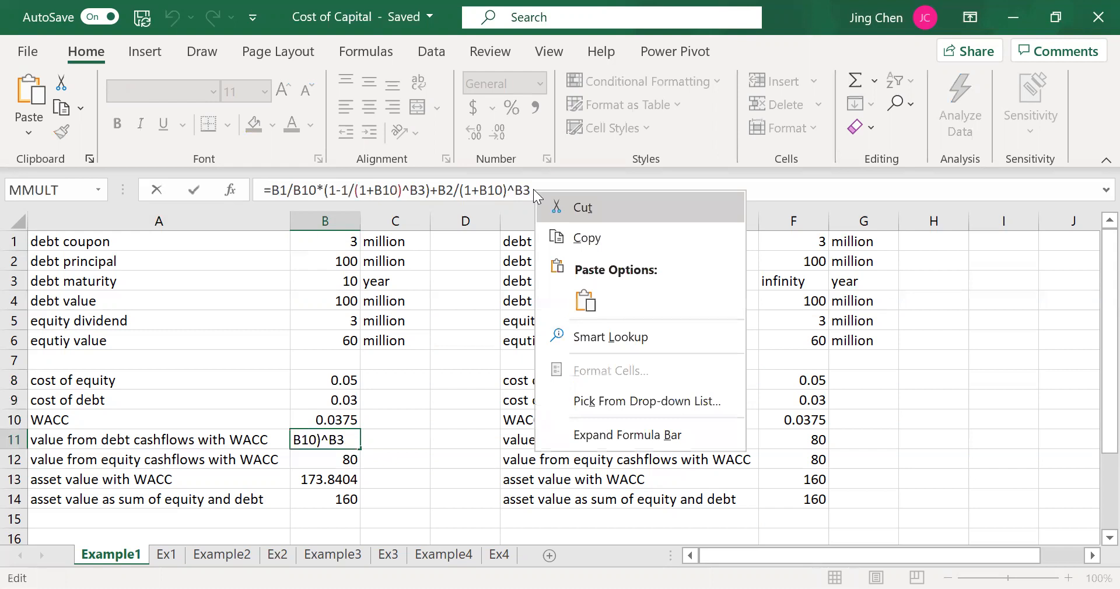
right_click(333, 441)
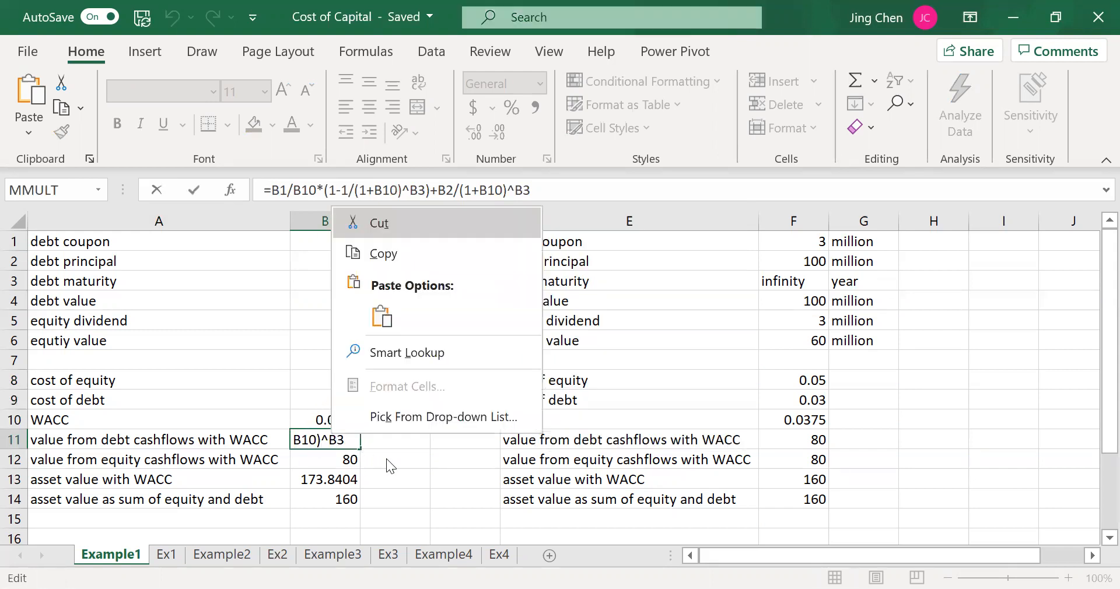
key(Escape)
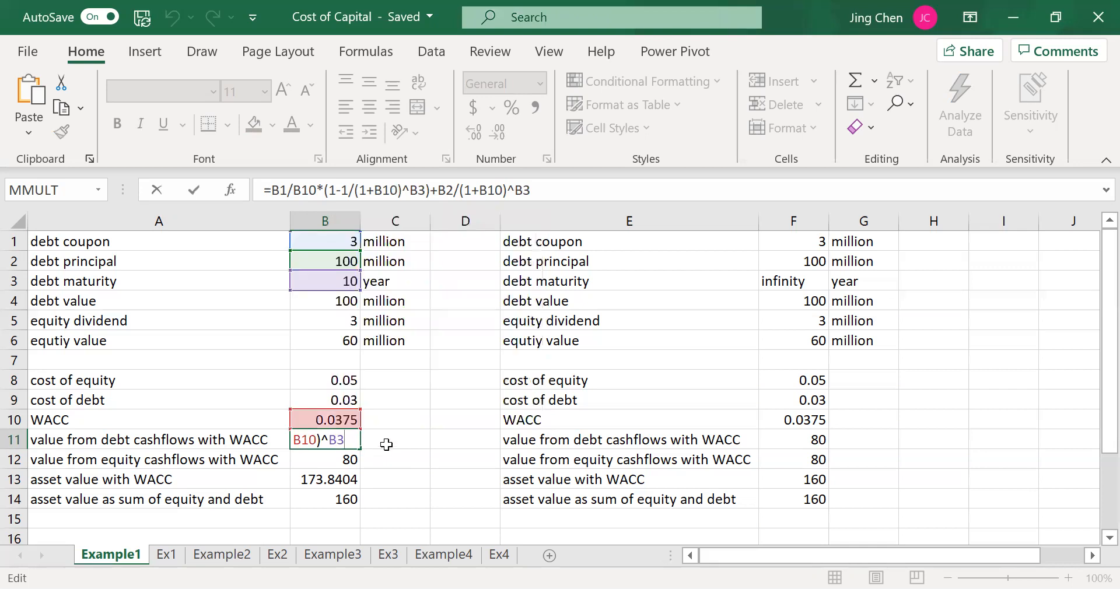
key(Return)
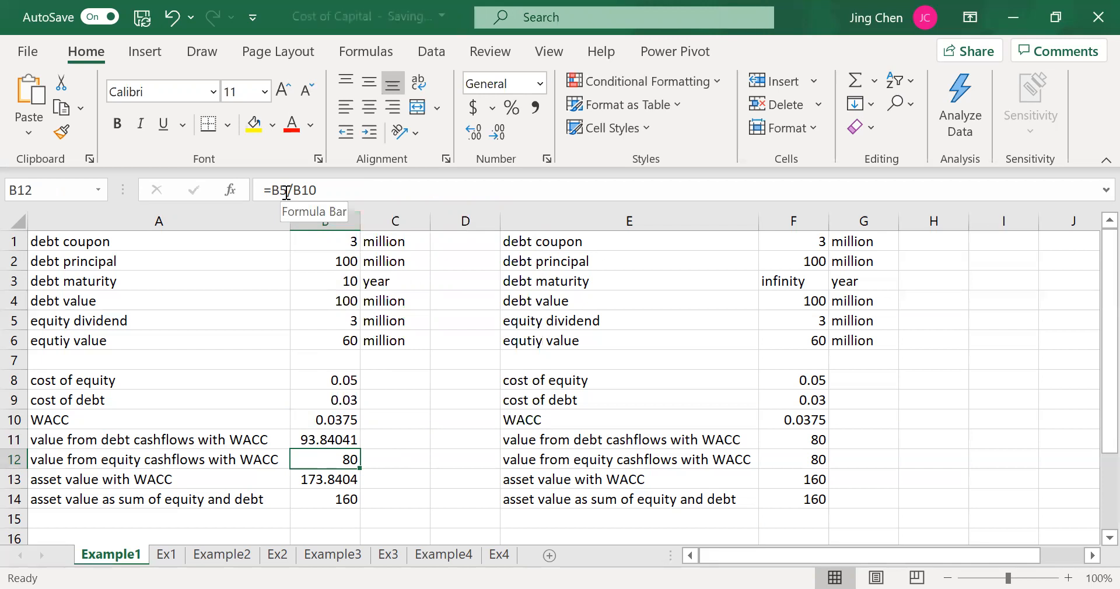
Inspect the formula that values the equity cashflows with WACC in B12 and its referenced cells, leaving it as is.
click(315, 190)
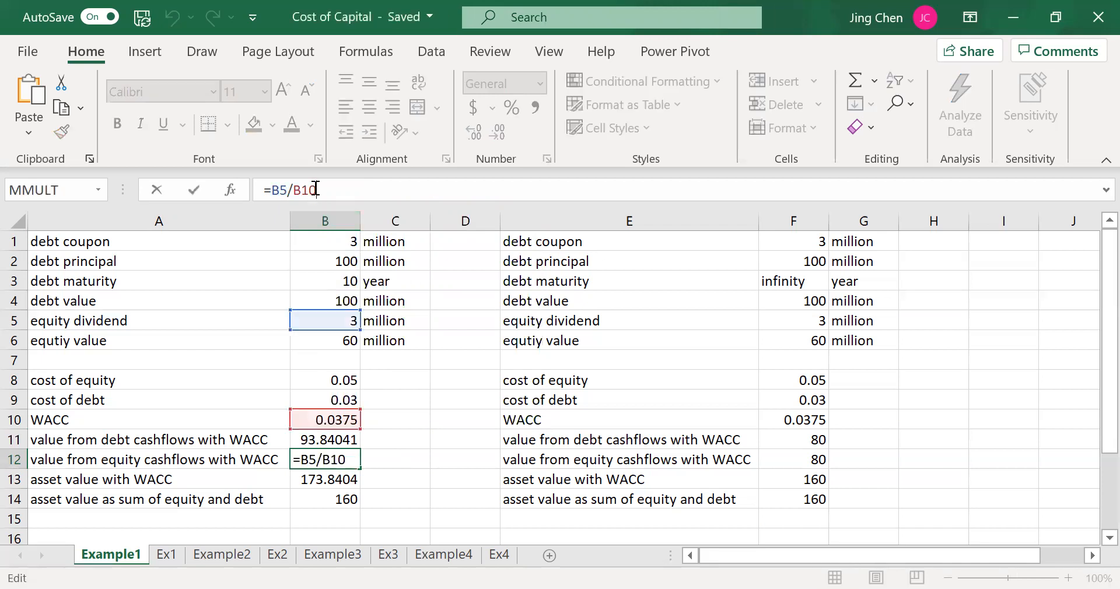
click(383, 461)
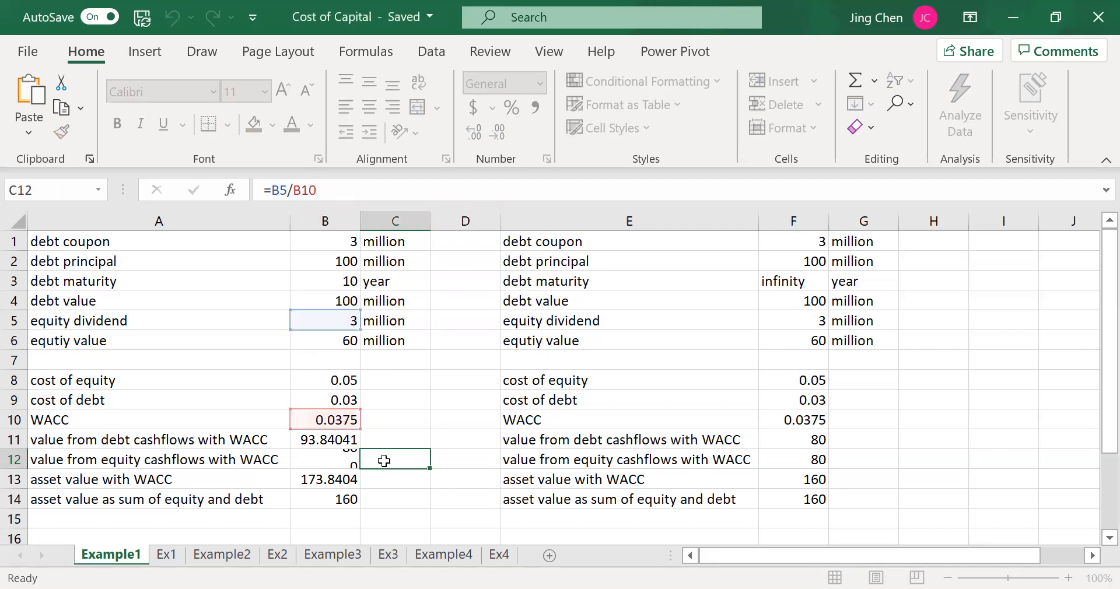
right_click(384, 460)
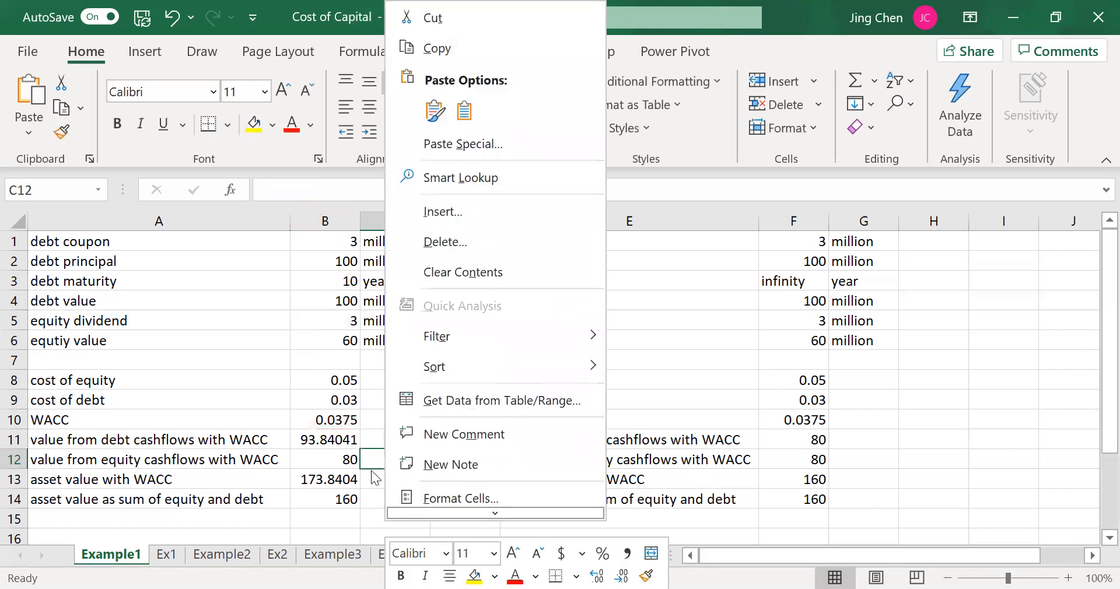
key(Escape)
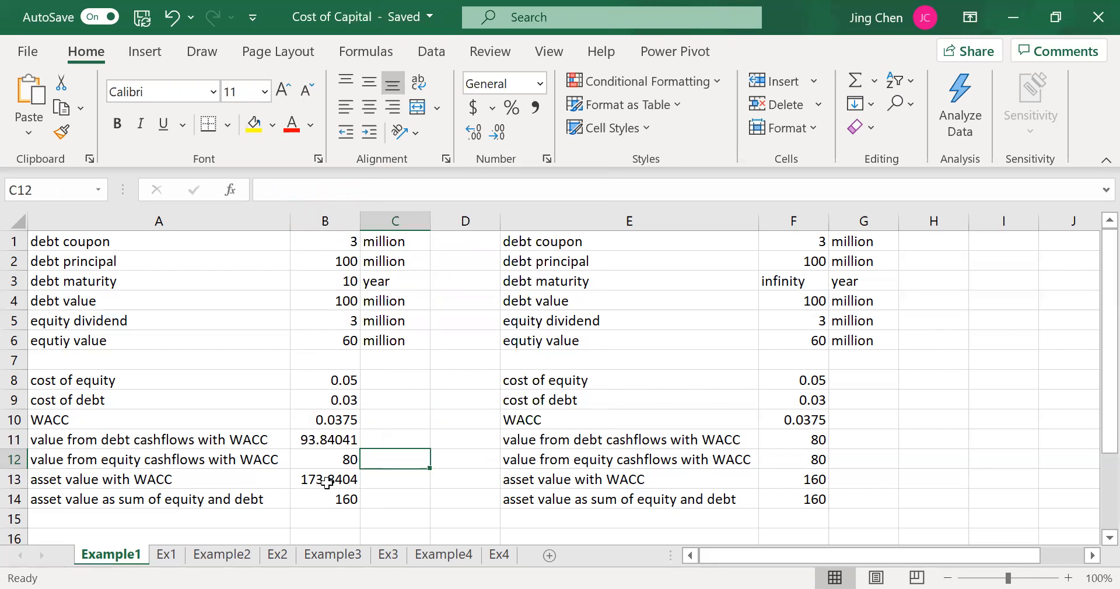
Compare the asset value with WACC in B13 against the sum of equity and debt in B14.
click(319, 500)
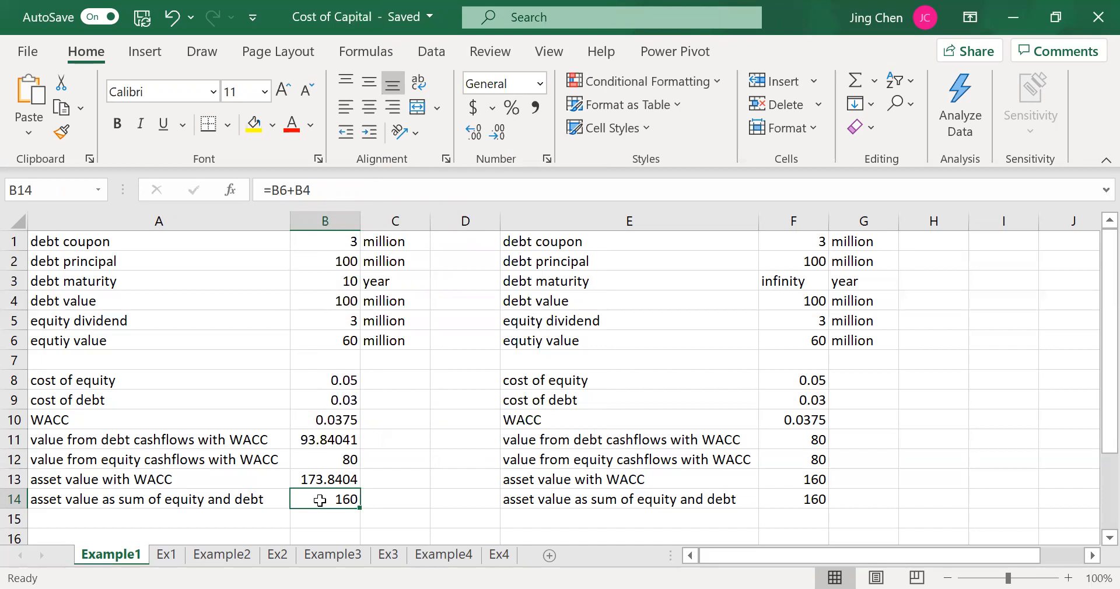
click(326, 481)
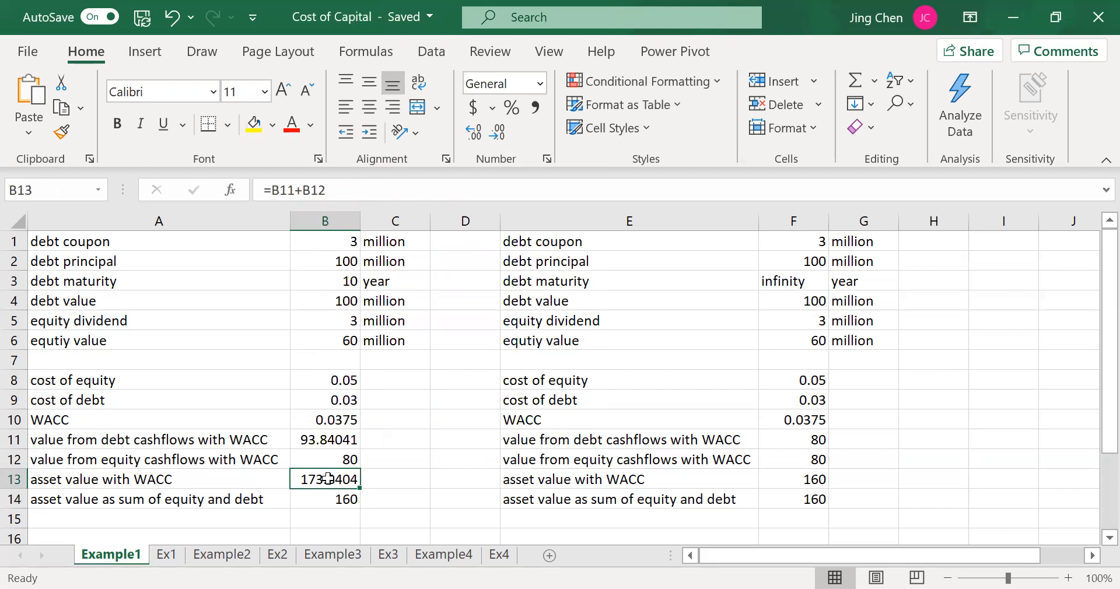
click(325, 499)
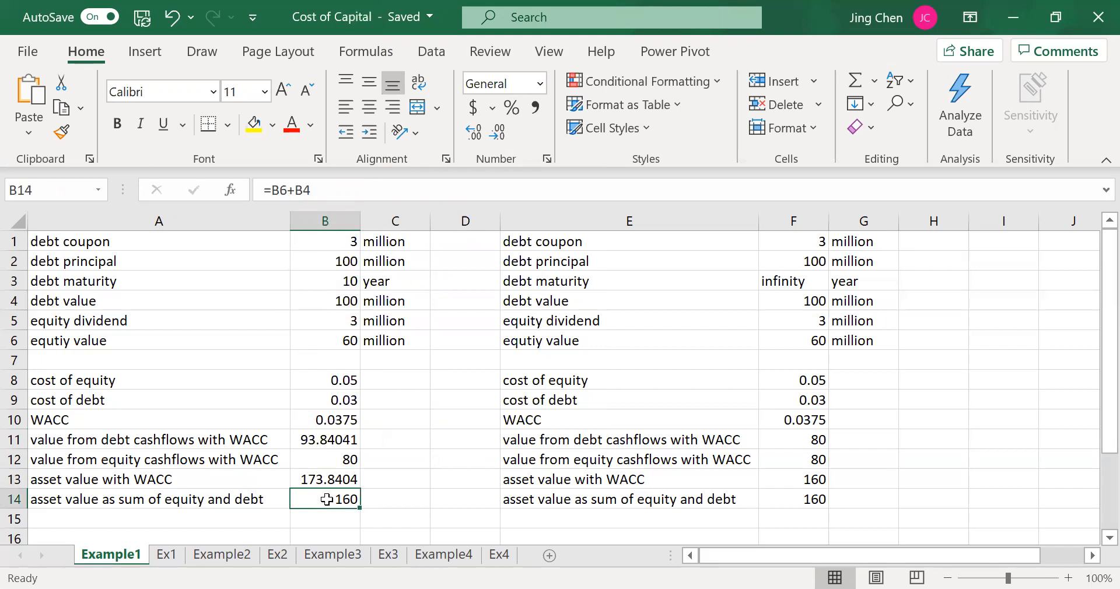
click(329, 477)
click(325, 501)
Compare the debt maturity of the first case in B3 with that of the second case in F3.
click(340, 280)
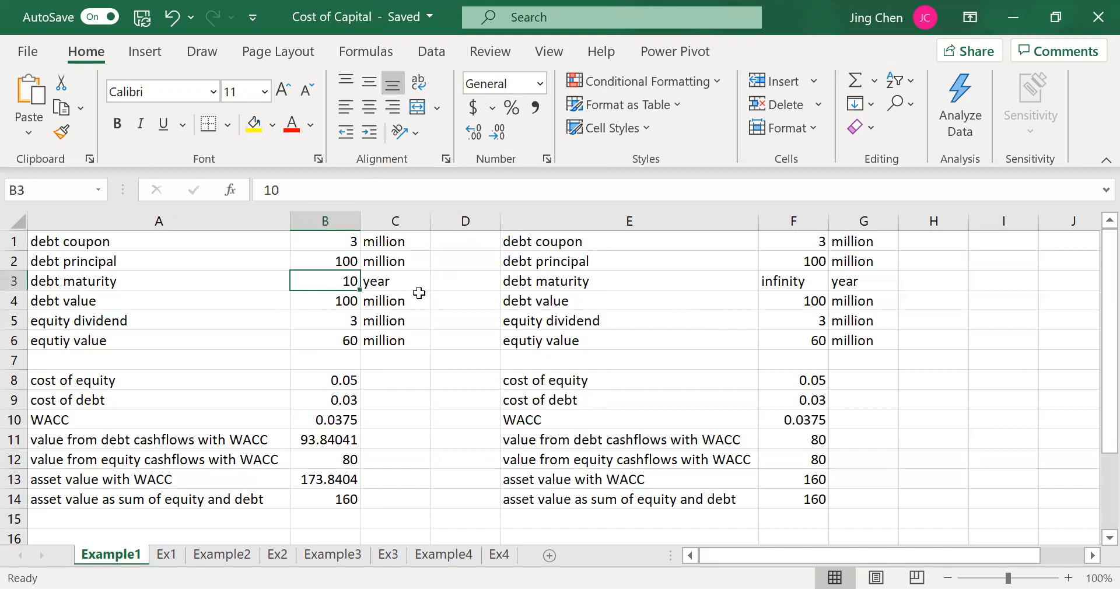
click(795, 283)
right_click(791, 286)
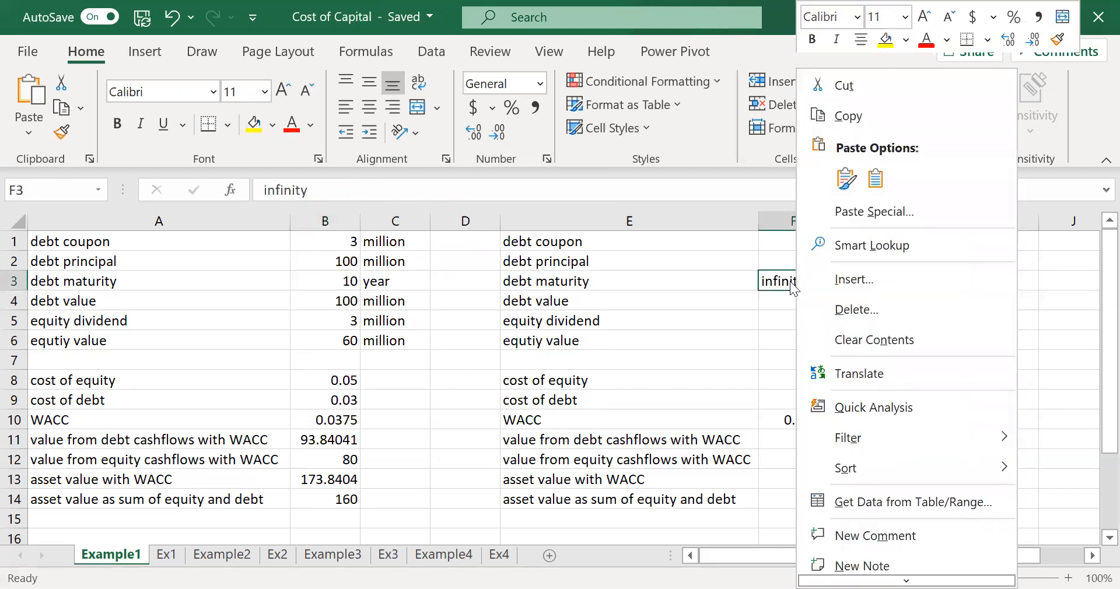
click(789, 281)
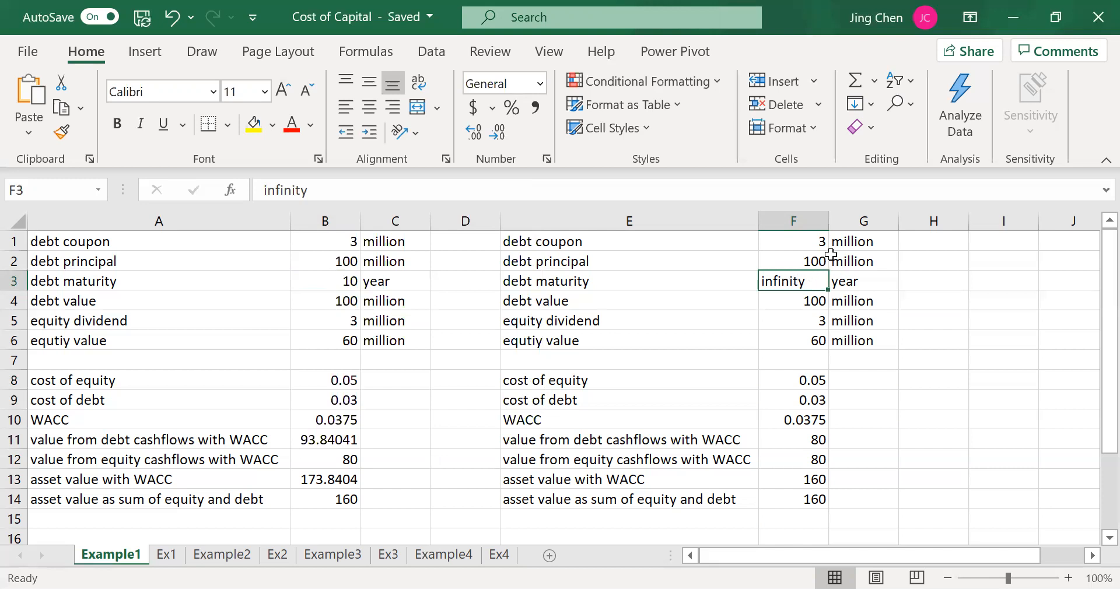
Review the second case's debt coupon, principal, debt value, equity dividend and equity value inputs in column F.
click(814, 241)
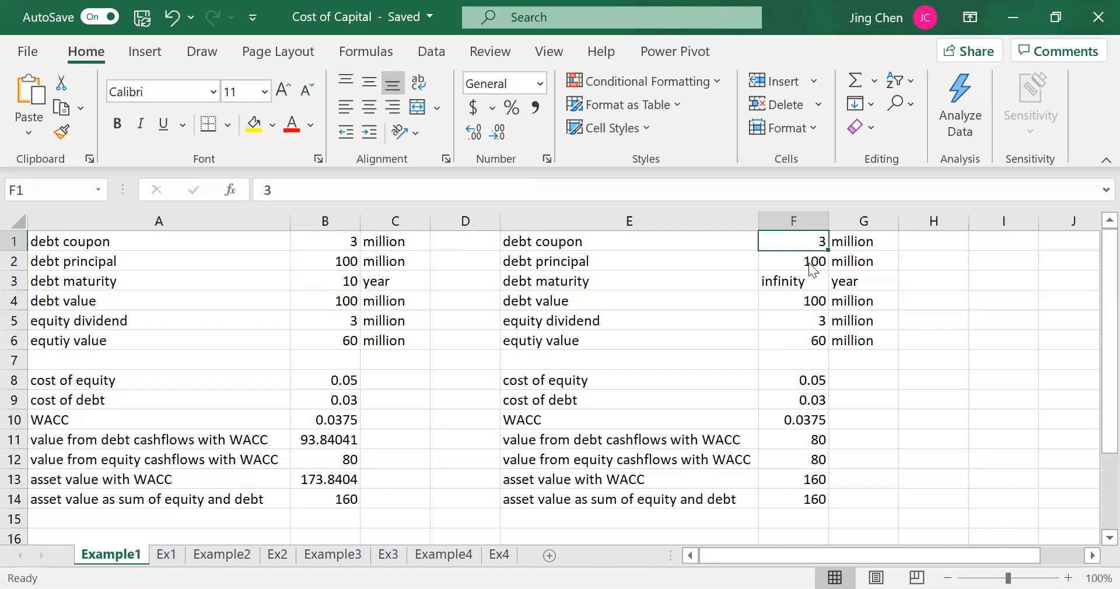
right_click(810, 263)
click(795, 263)
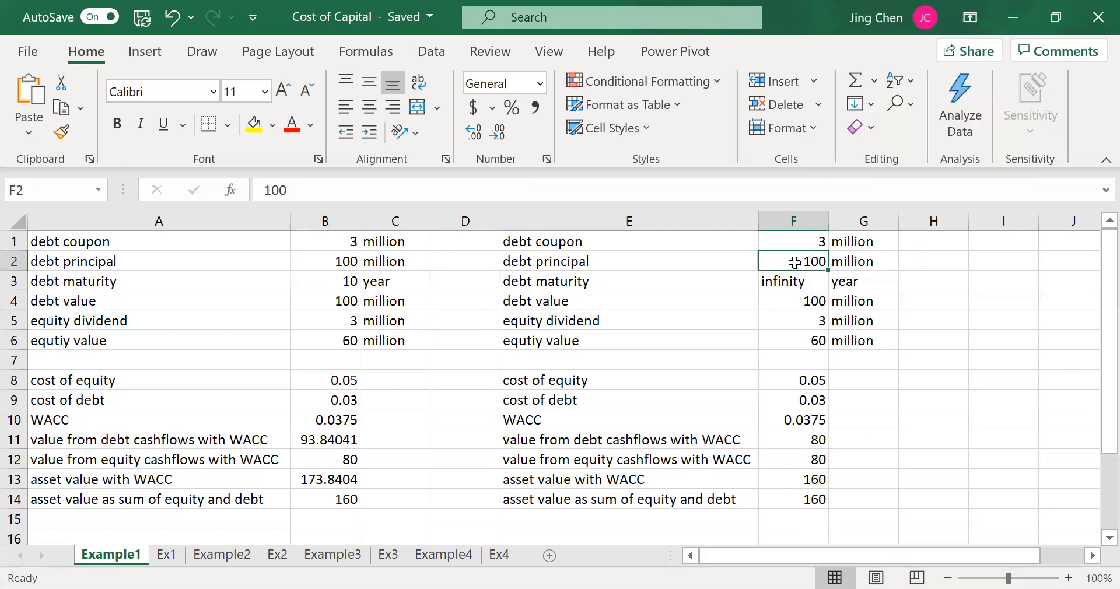
click(793, 301)
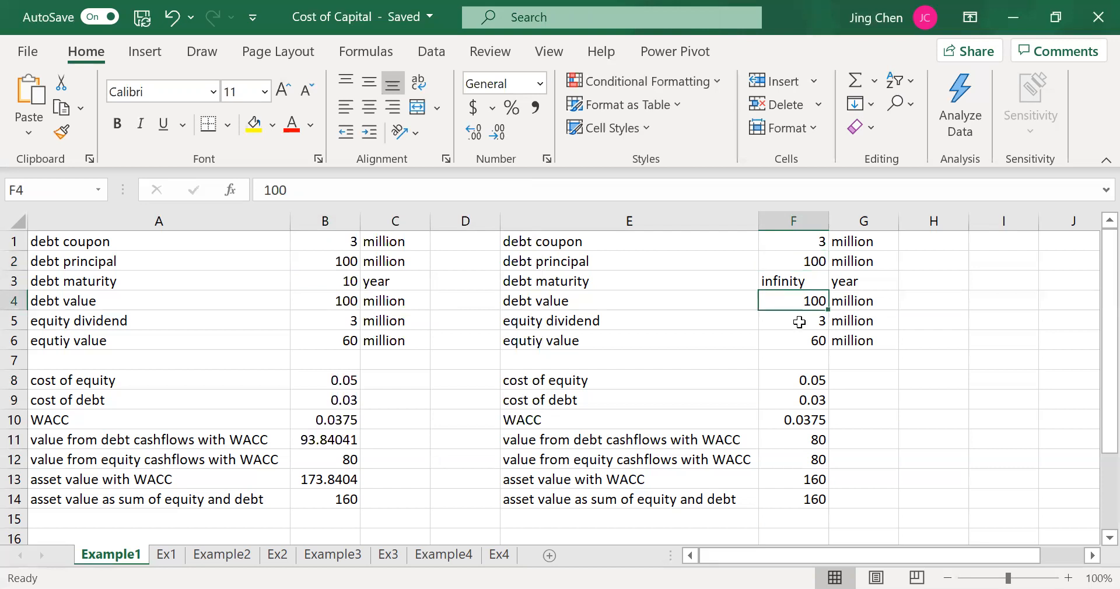
click(799, 321)
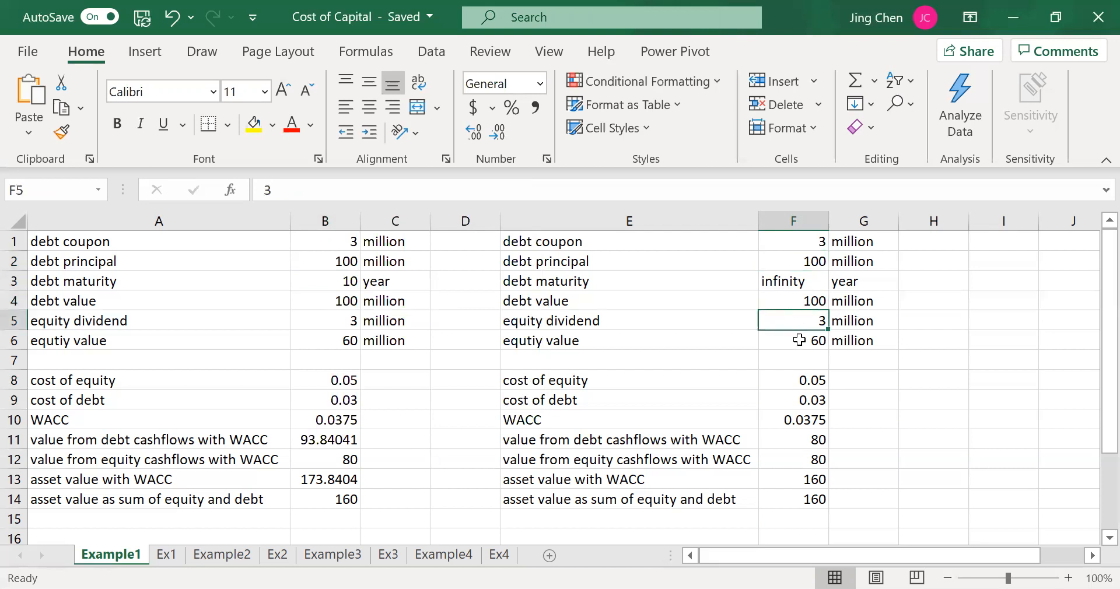
click(797, 342)
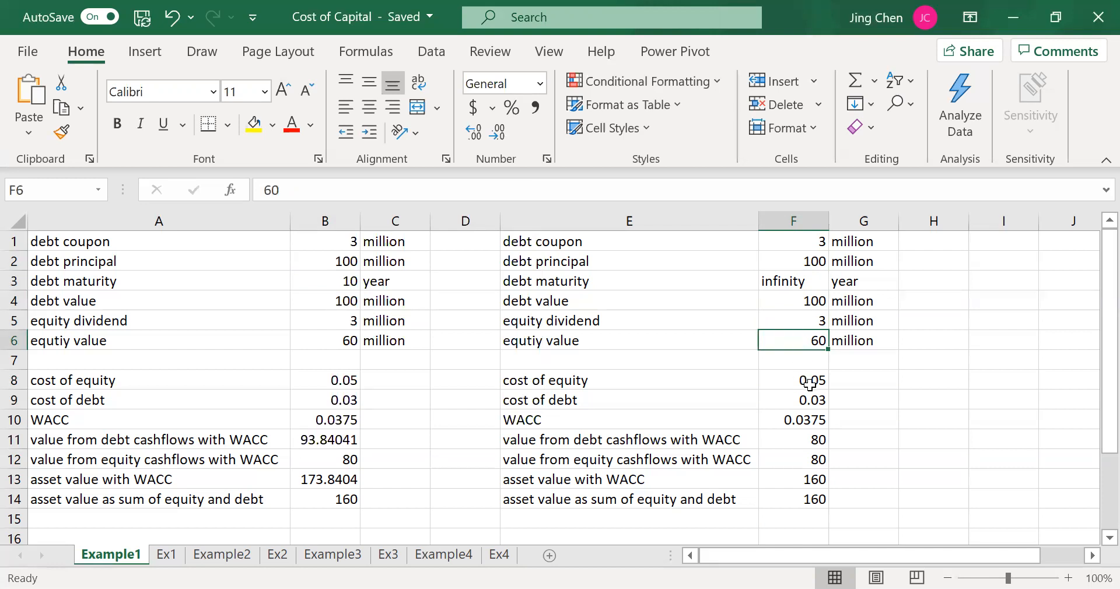
Check the second case's cost of equity, cost of debt and WACC in rows 8 to 10.
click(870, 380)
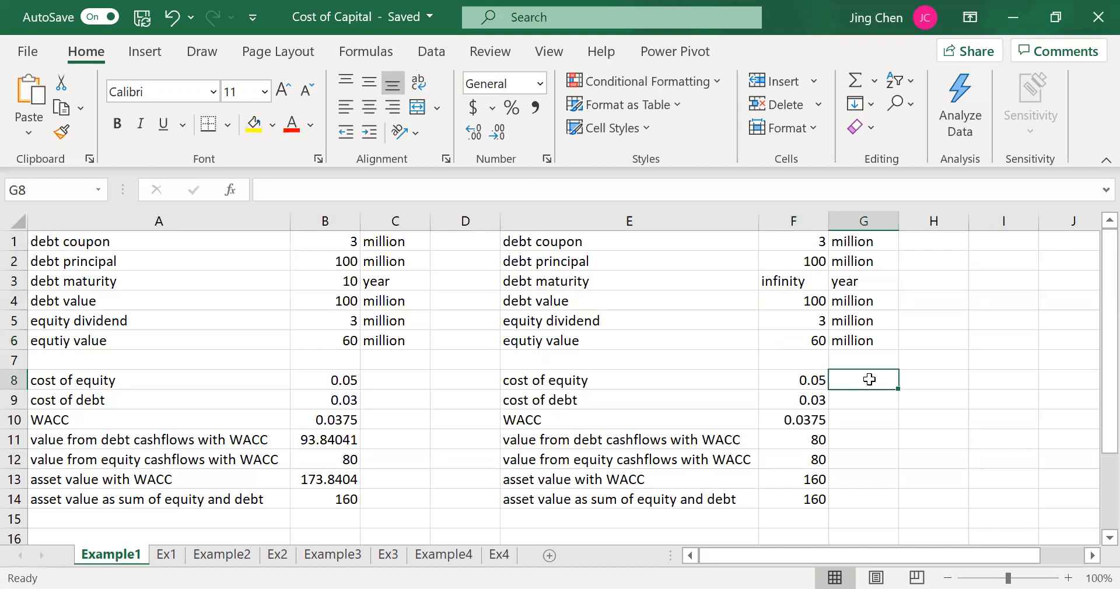
click(848, 406)
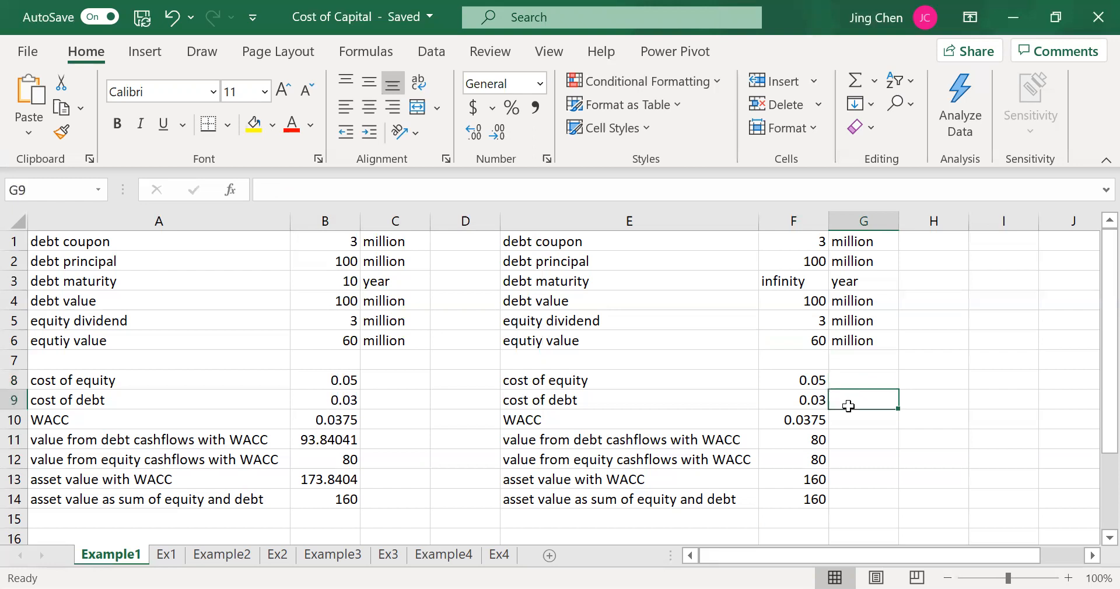
click(847, 424)
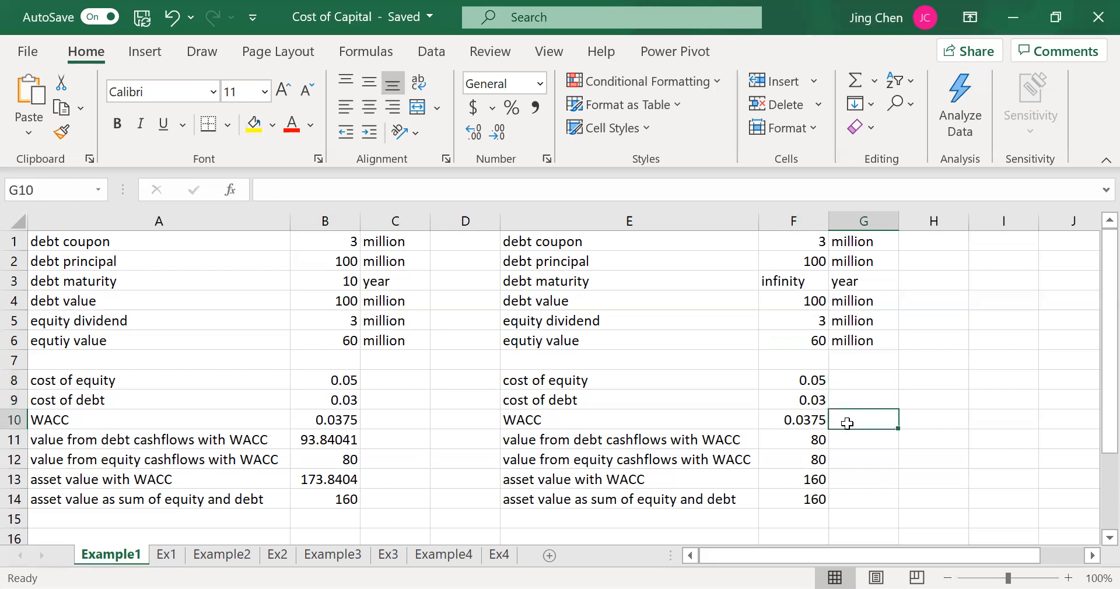
Inspect the references in the second case's formula for value from debt cashflows with WACC in F11.
click(799, 442)
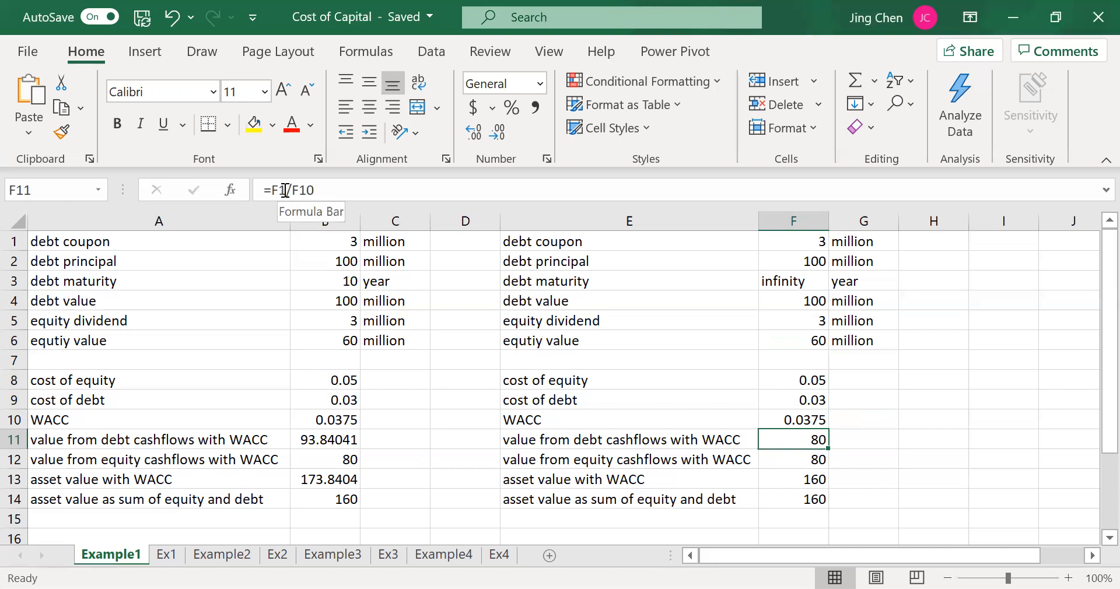
click(285, 191)
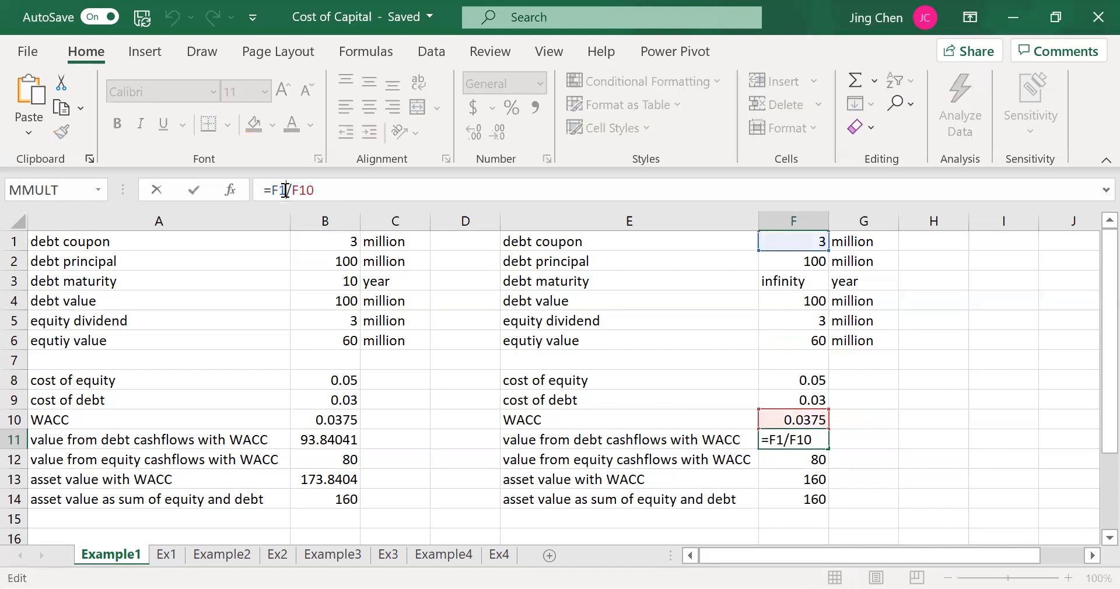
click(321, 192)
click(864, 441)
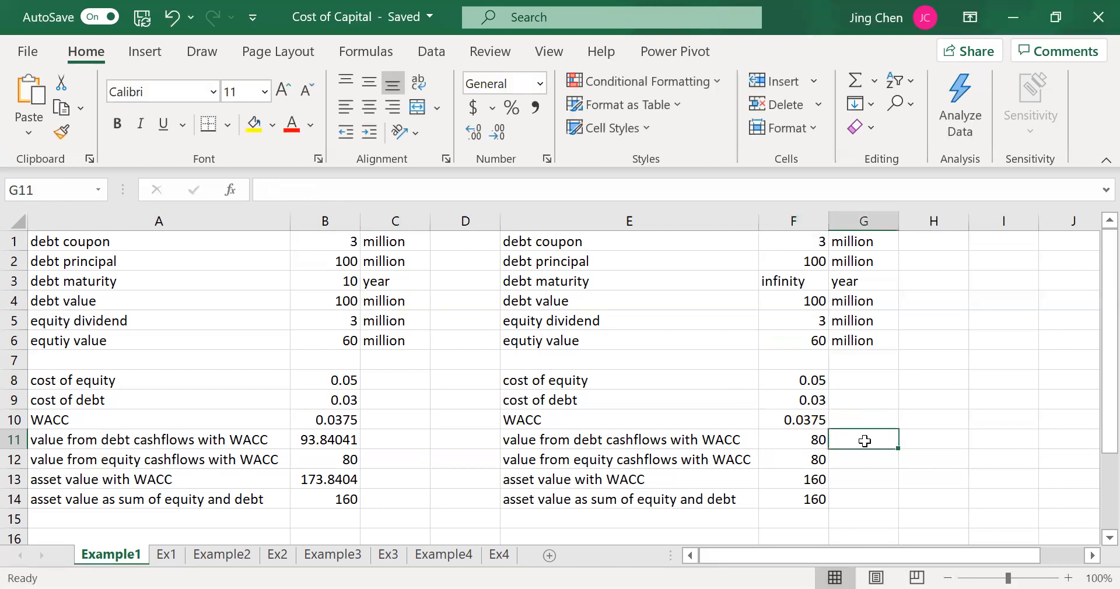
Compare the second case's asset value with WACC in F13 against the sum of equity and debt in F14.
click(811, 482)
right_click(811, 485)
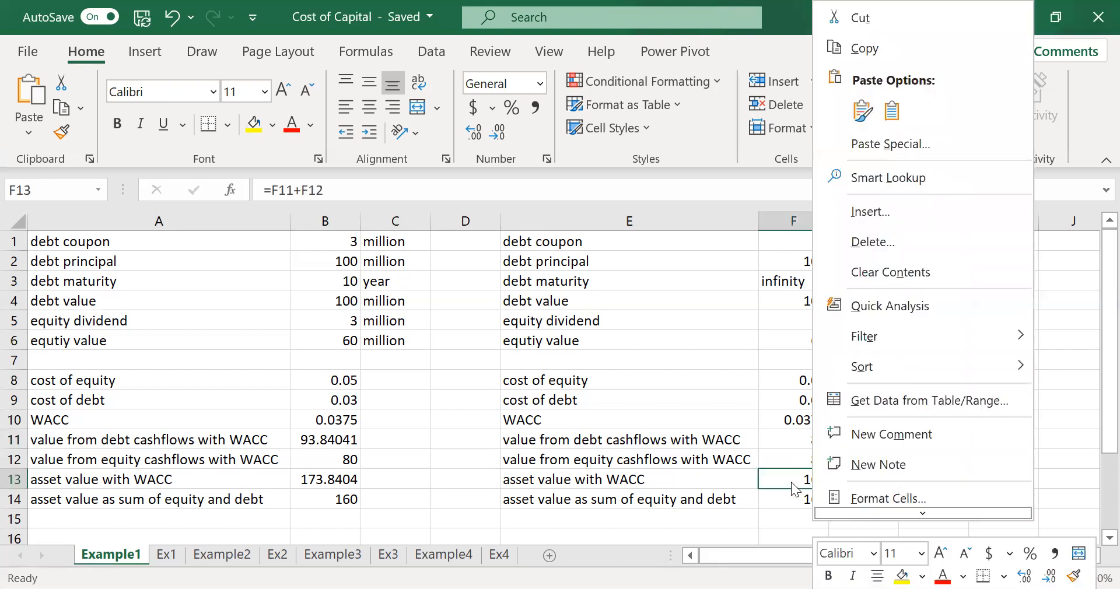
click(791, 481)
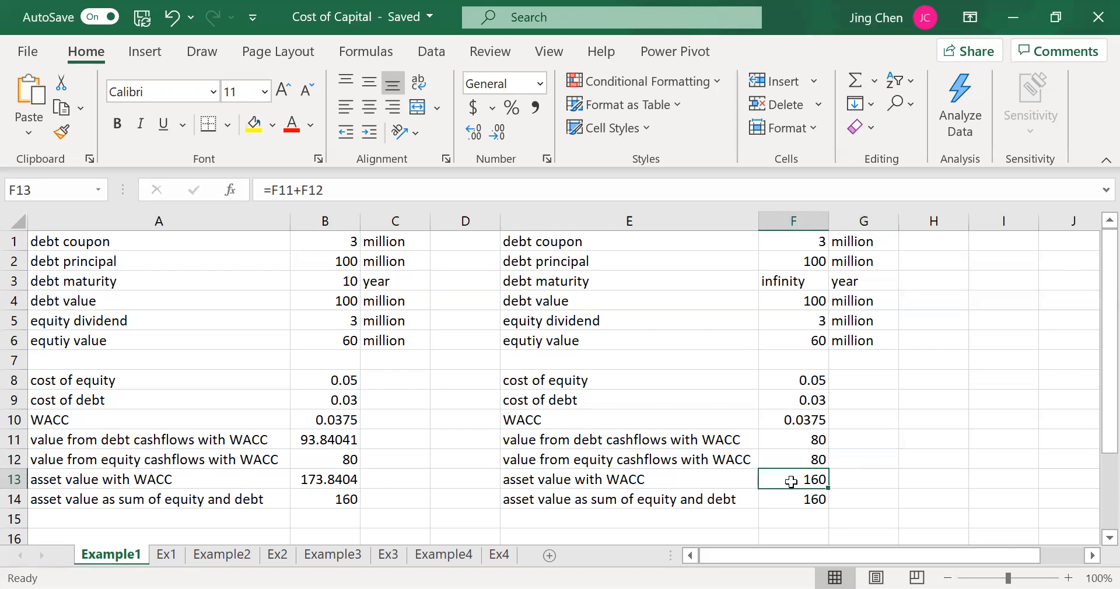
click(797, 499)
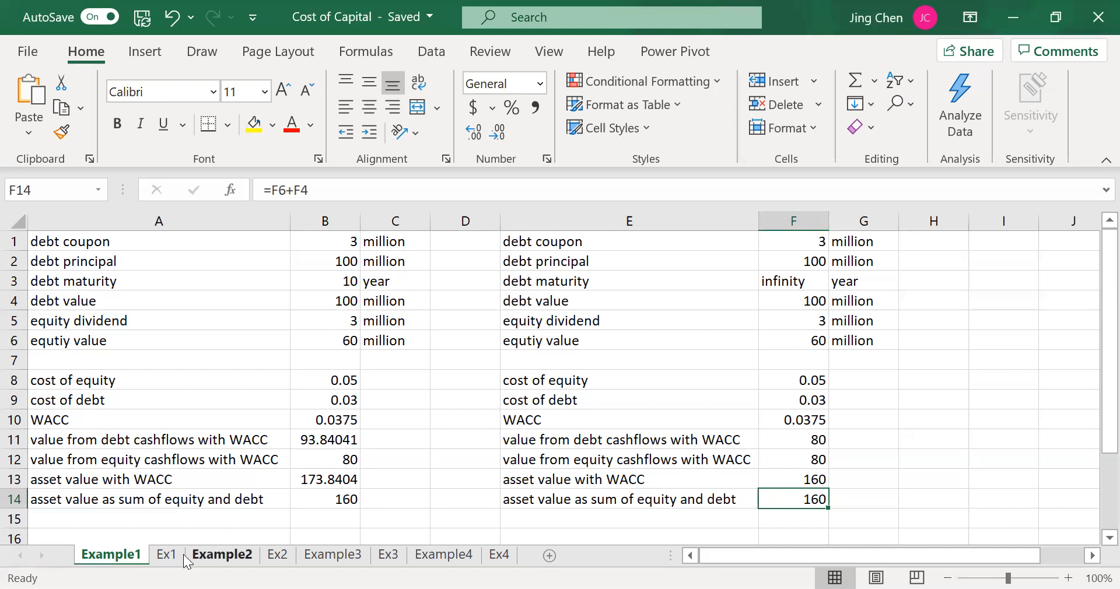
View the Ex1 sheet, and check the coupon and dividend increase rates in B2 and B5 of the Example2 sheet.
click(166, 559)
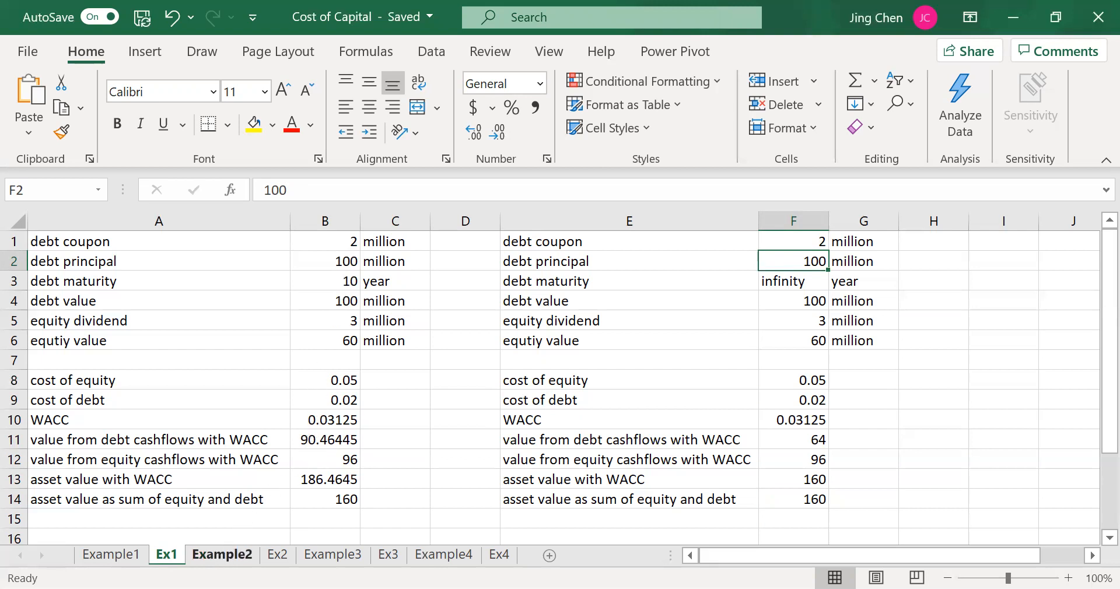
click(220, 555)
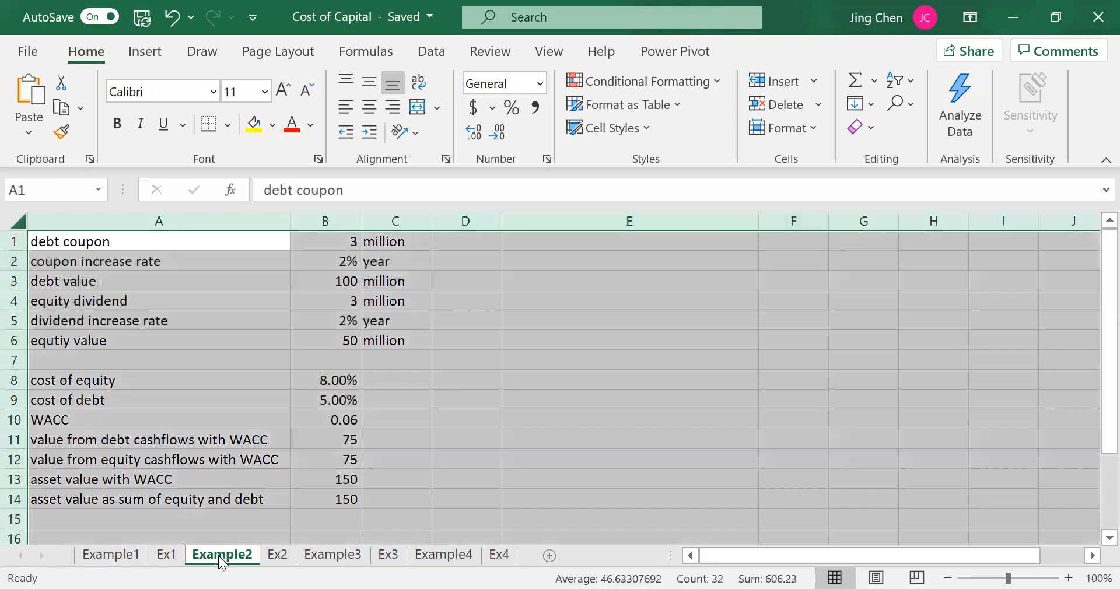
click(463, 476)
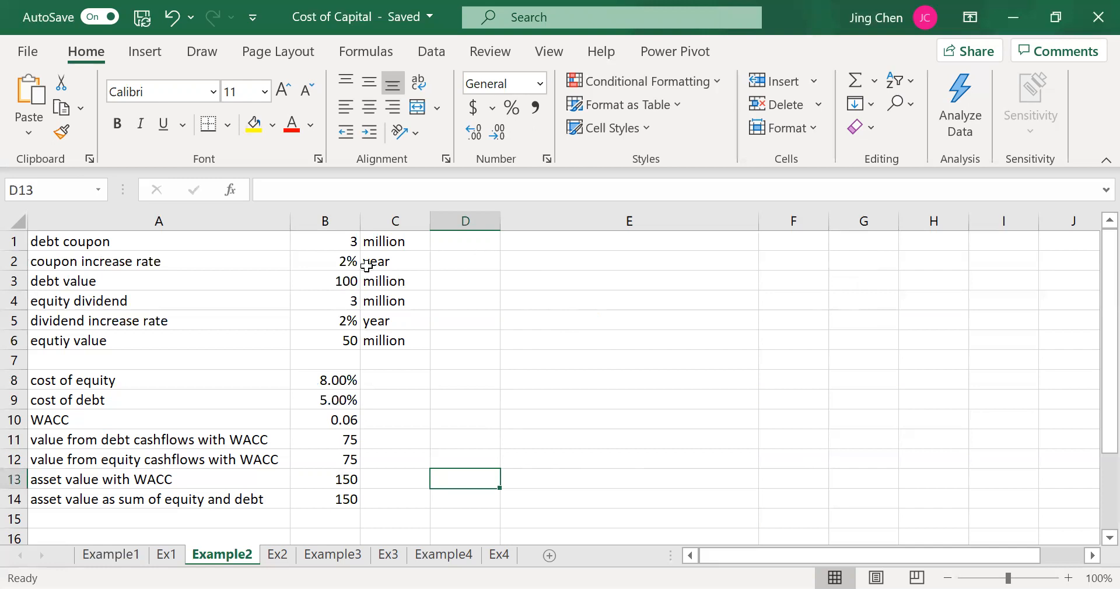
click(334, 263)
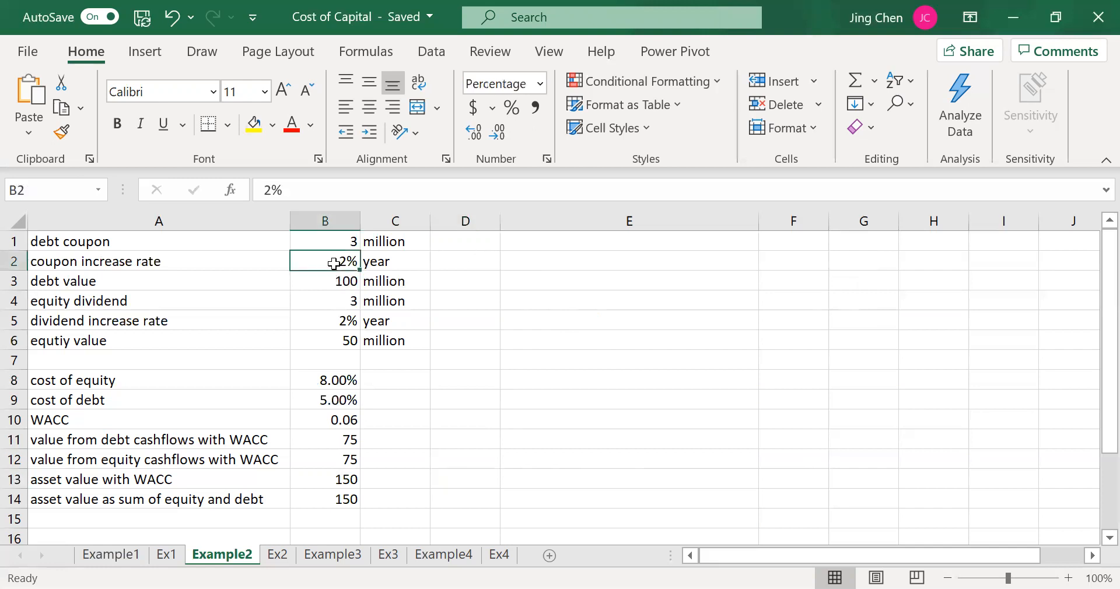
click(329, 322)
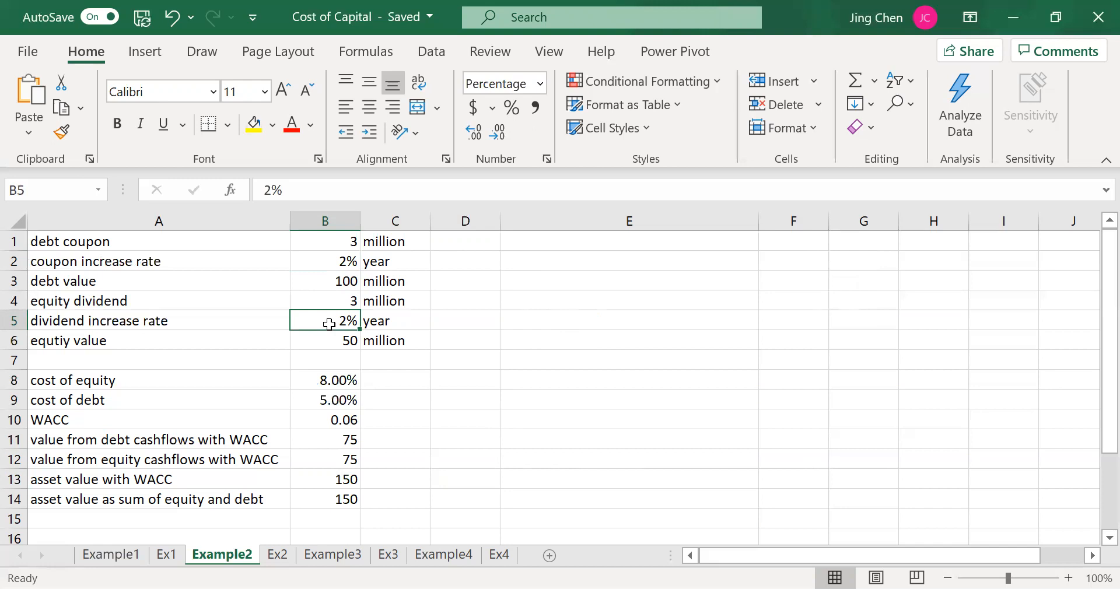
Inspect the Example2 formulas for cost of equity in B8 and cost of debt in B9.
click(325, 383)
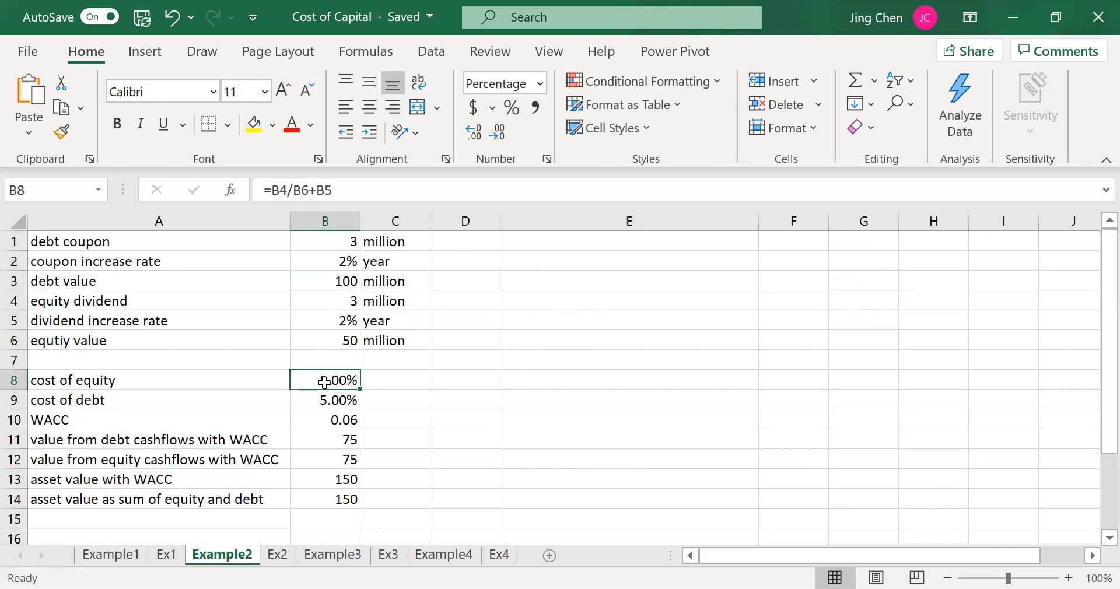
click(309, 190)
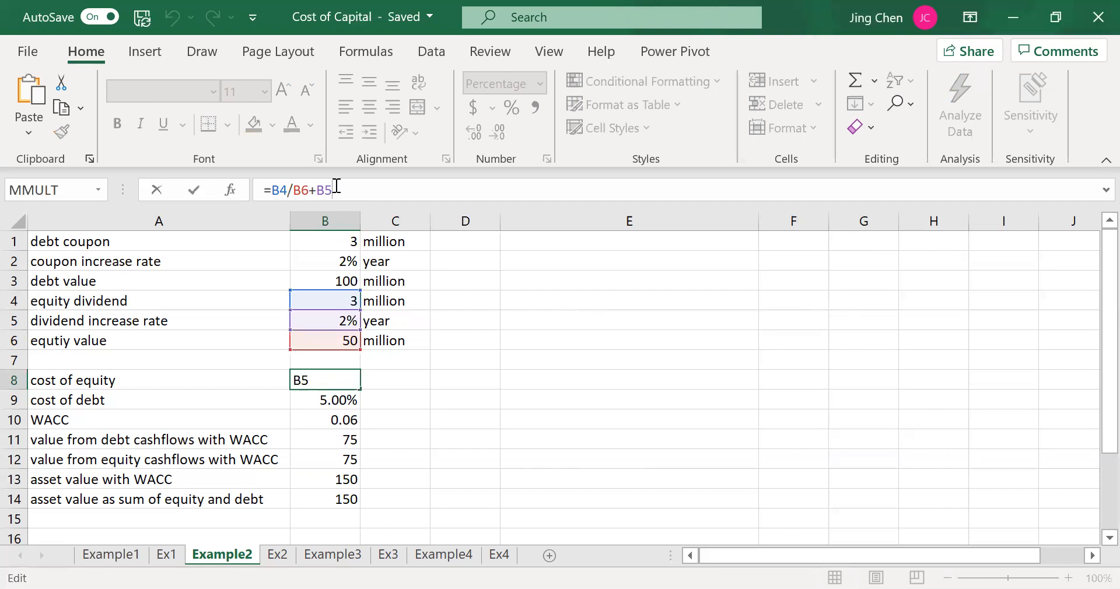
key(Return)
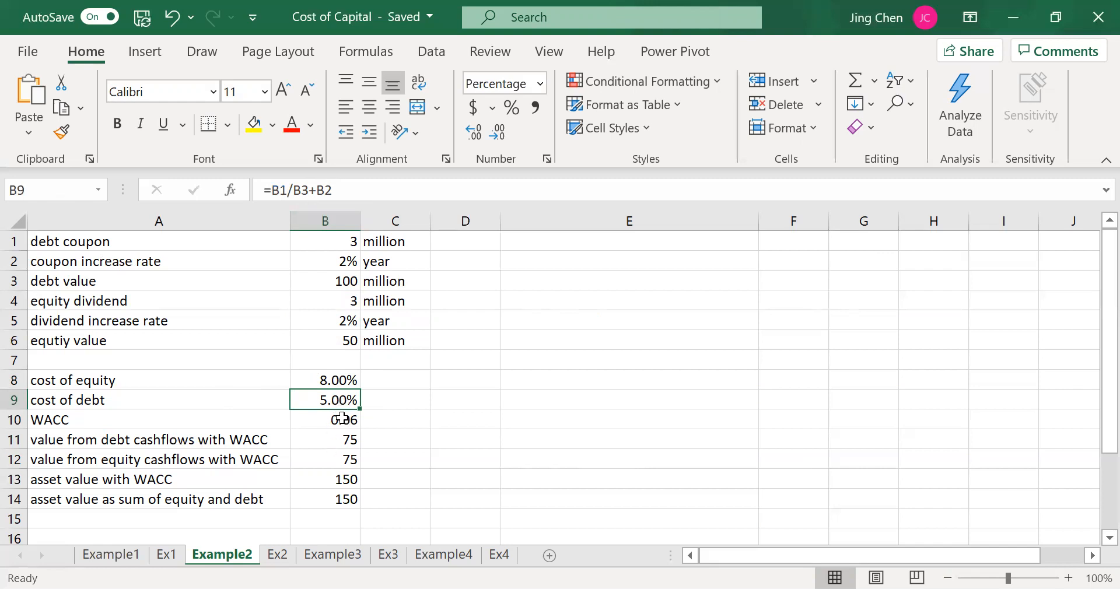
Inspect the Example2 formulas for WACC in B10 and value from debt cashflows with WACC in B11.
click(346, 442)
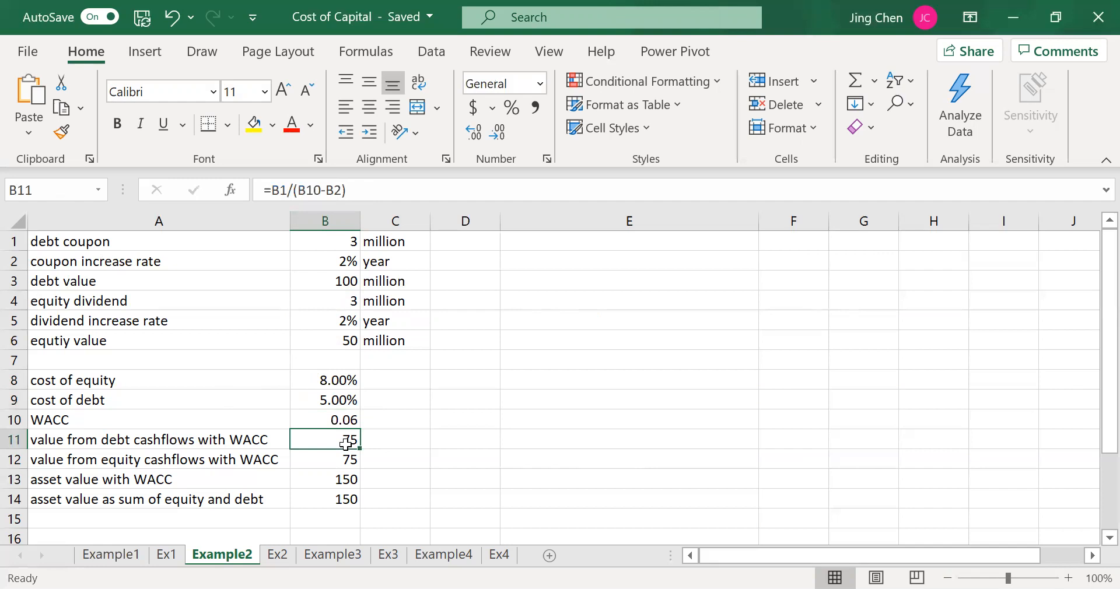
click(347, 420)
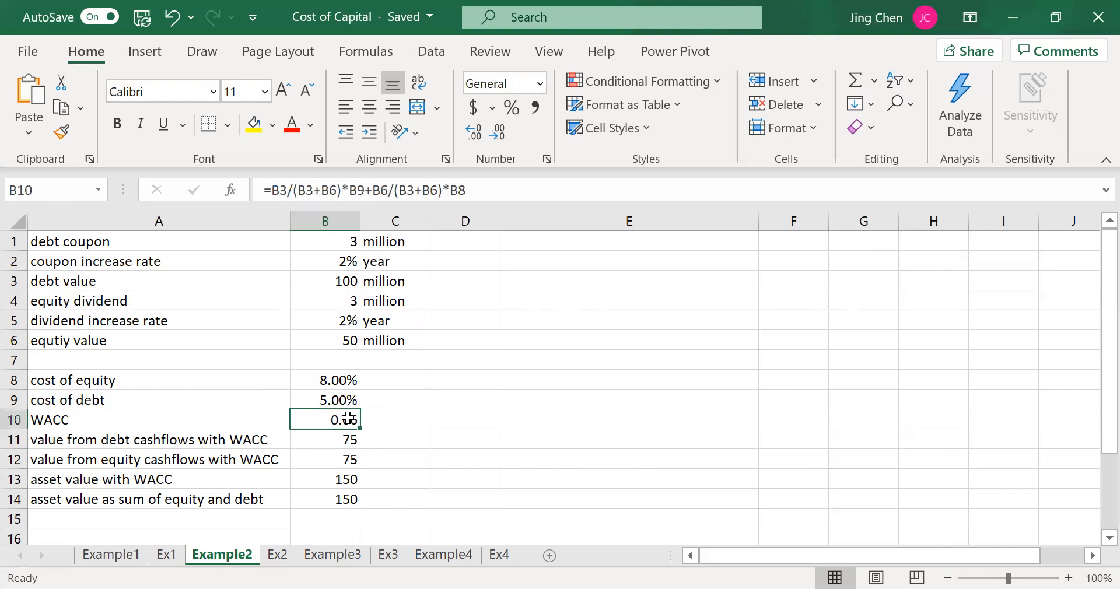
click(382, 423)
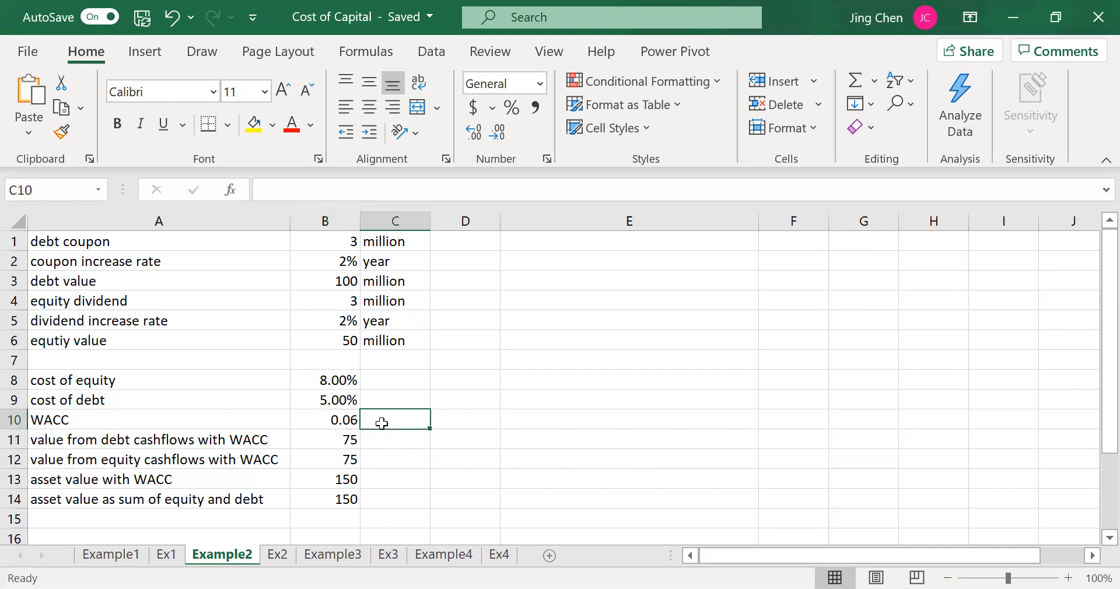
click(348, 442)
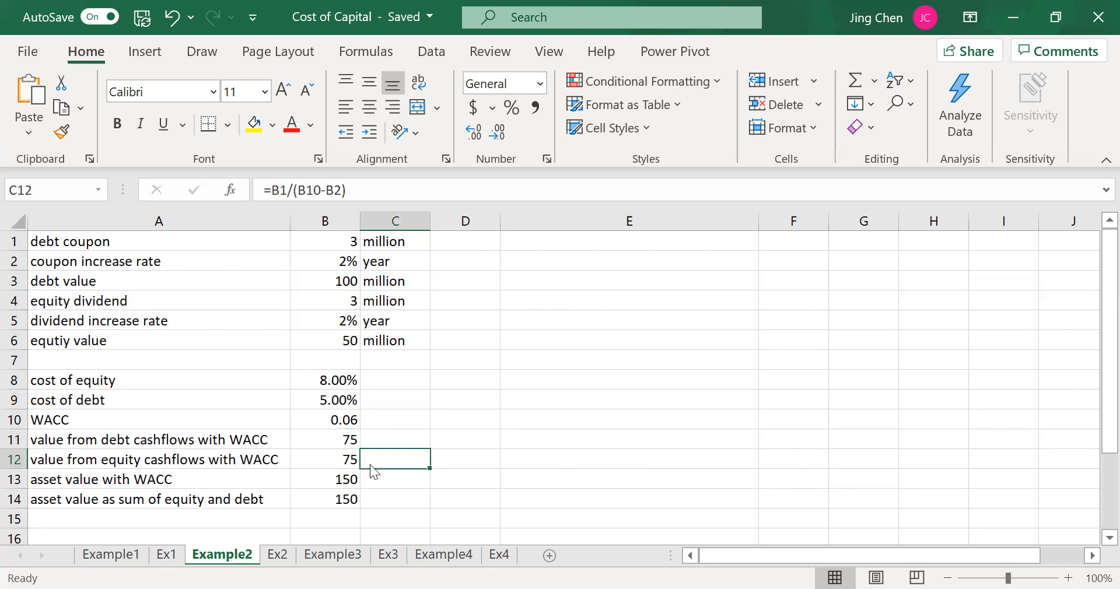
right_click(370, 465)
key(Escape)
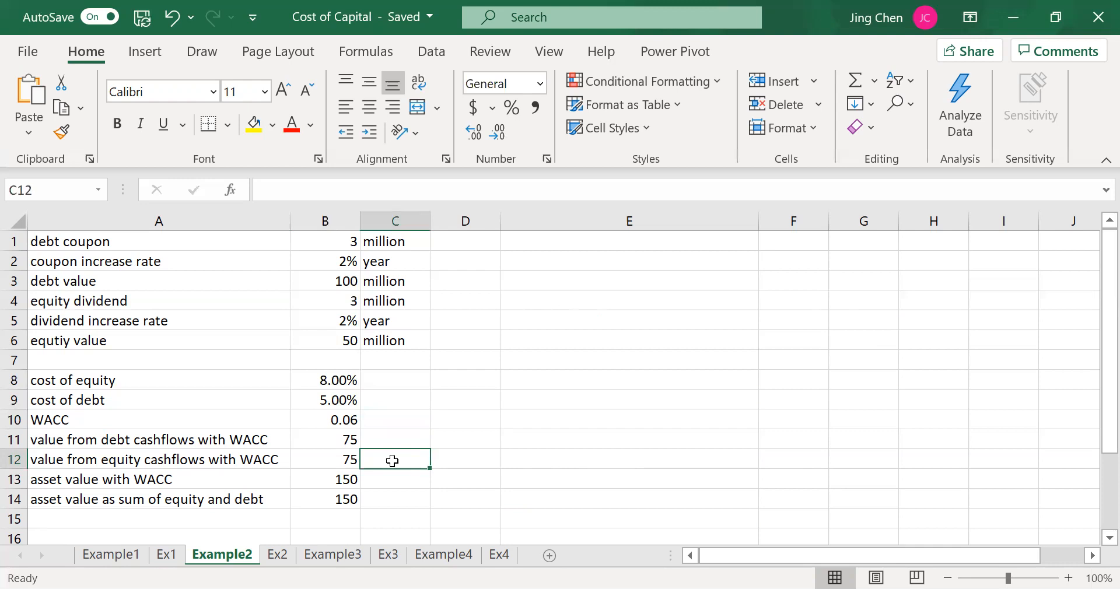
Compare Example2's asset value with WACC in B13 against the sum of equity and debt in B14.
click(341, 480)
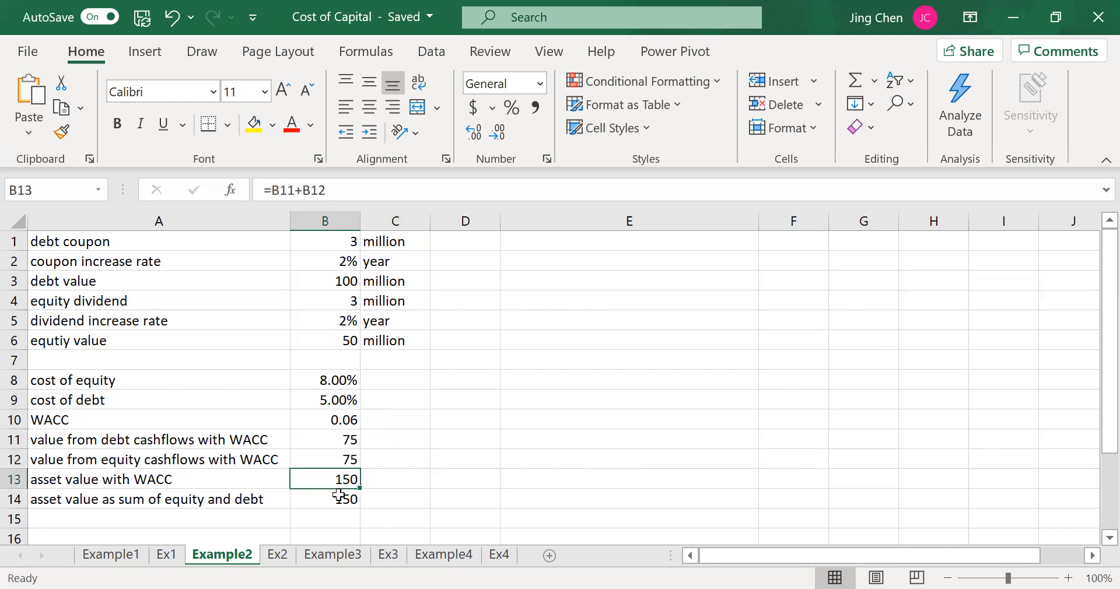
click(339, 500)
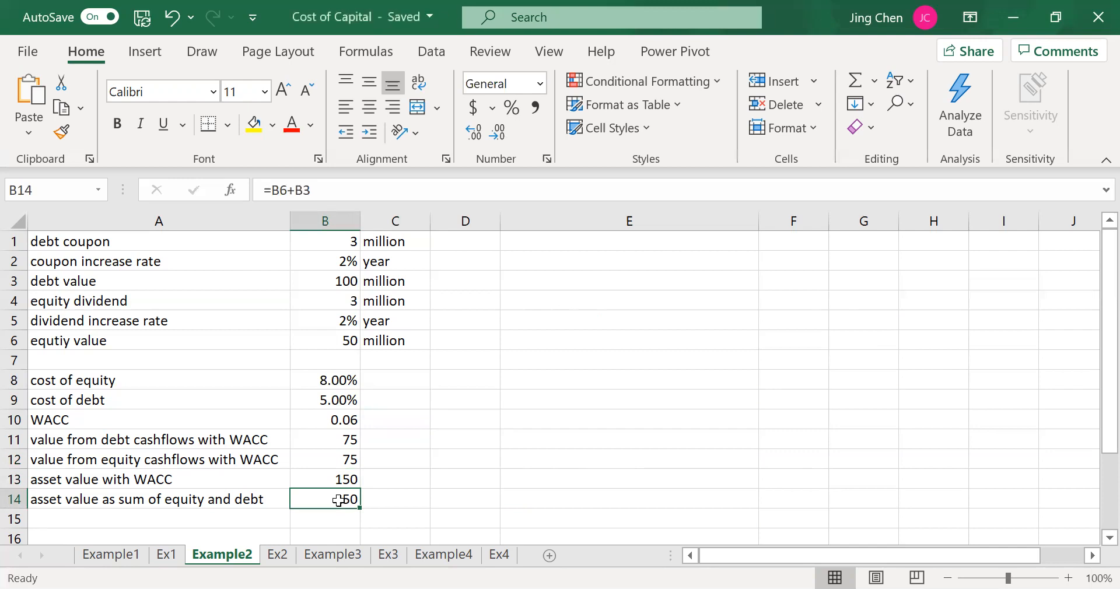
click(343, 479)
click(332, 499)
click(334, 480)
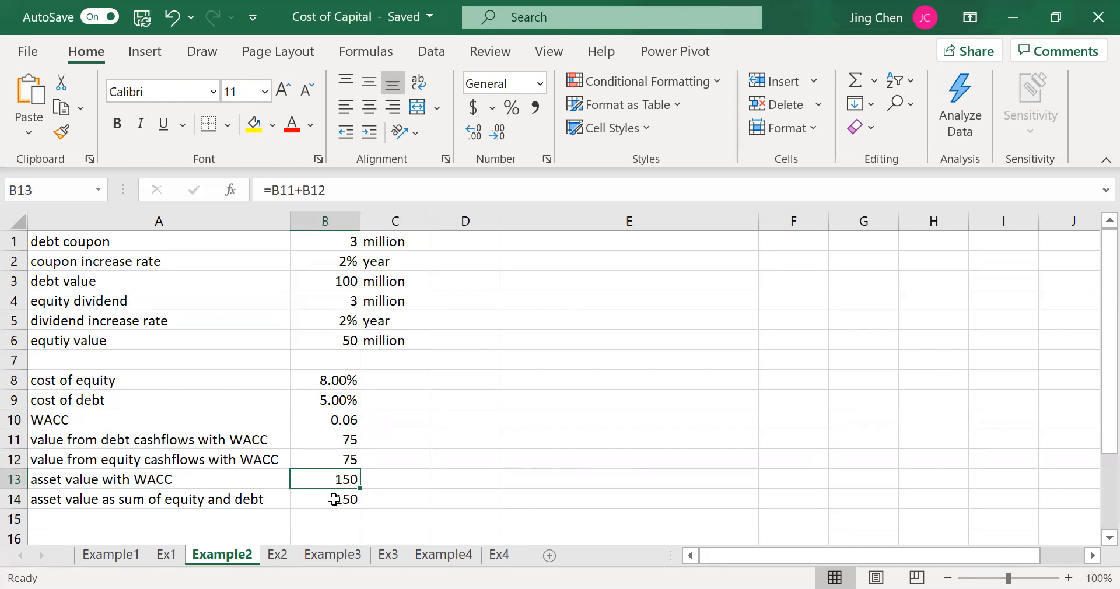
click(334, 501)
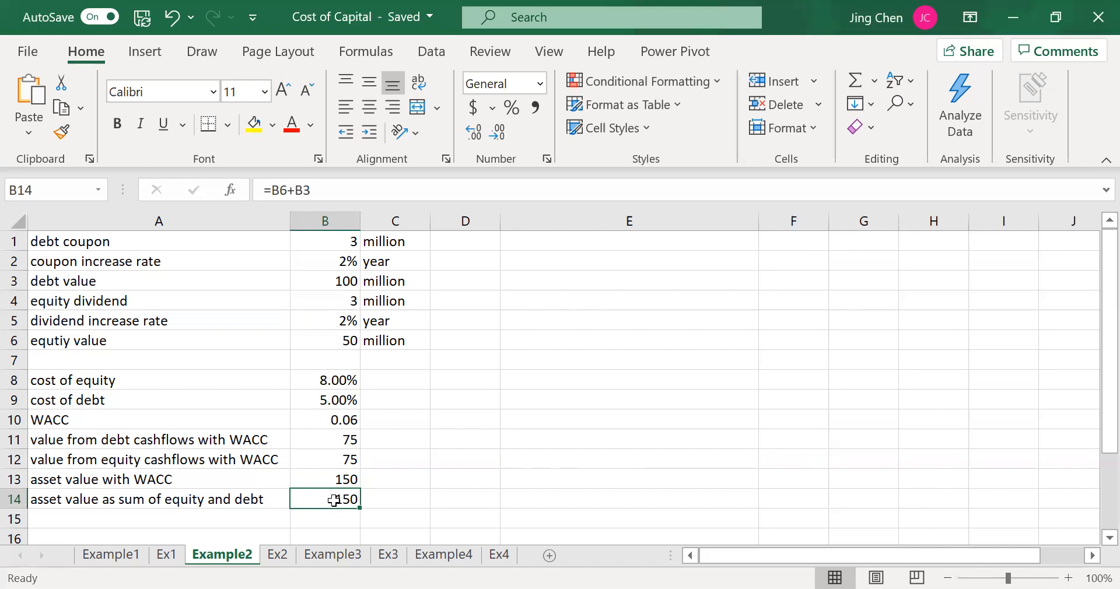
Open the Example3 sheet and review its coupon and dividend increase rates, debt value and equity value in column B.
click(340, 556)
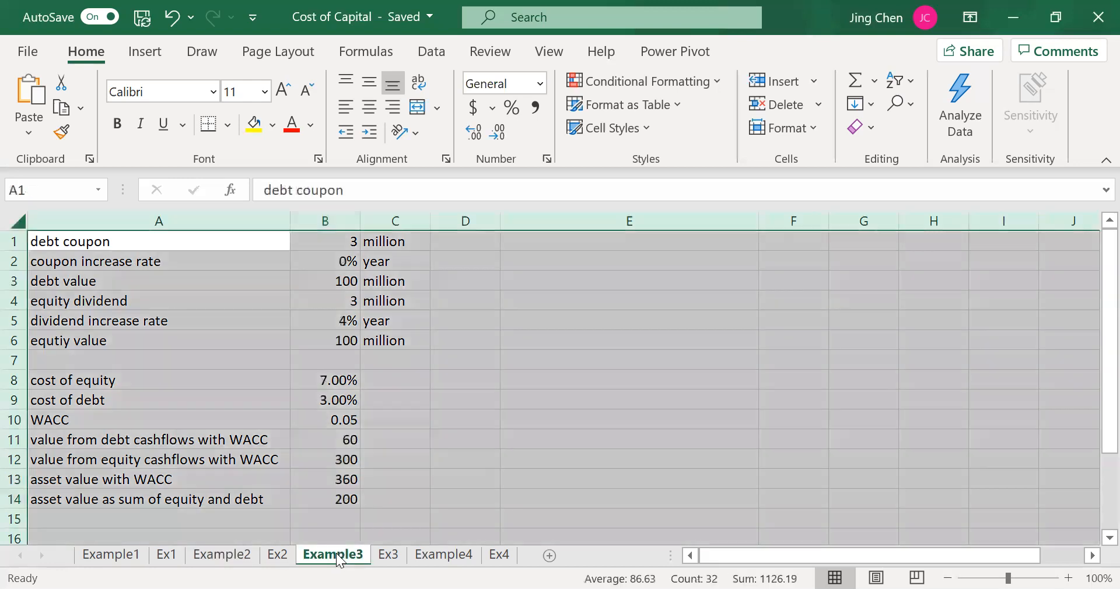
right_click(416, 432)
key(Escape)
click(405, 419)
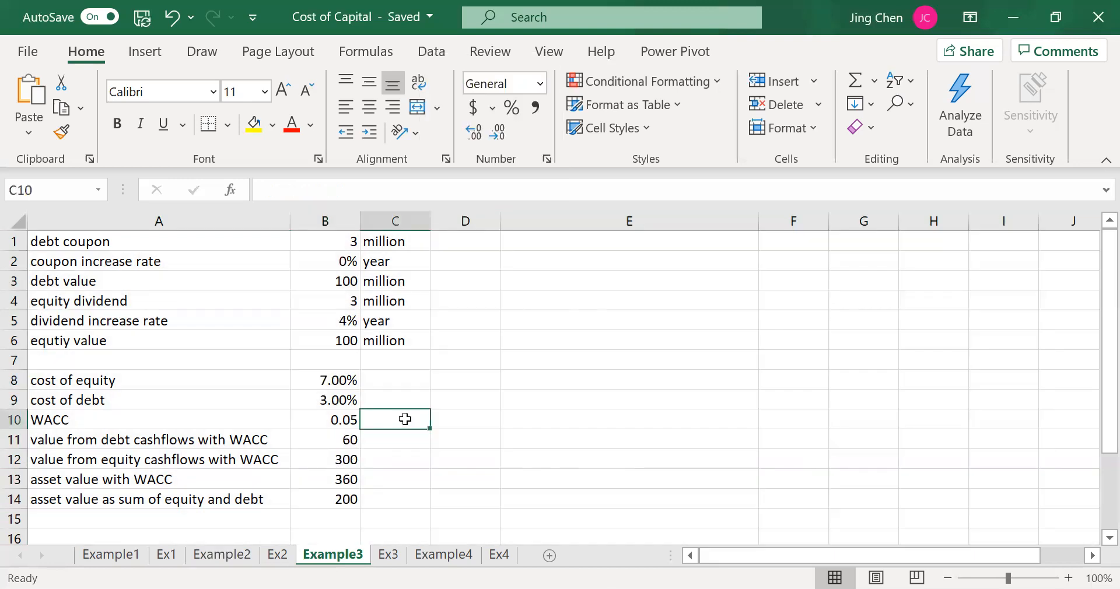
click(332, 262)
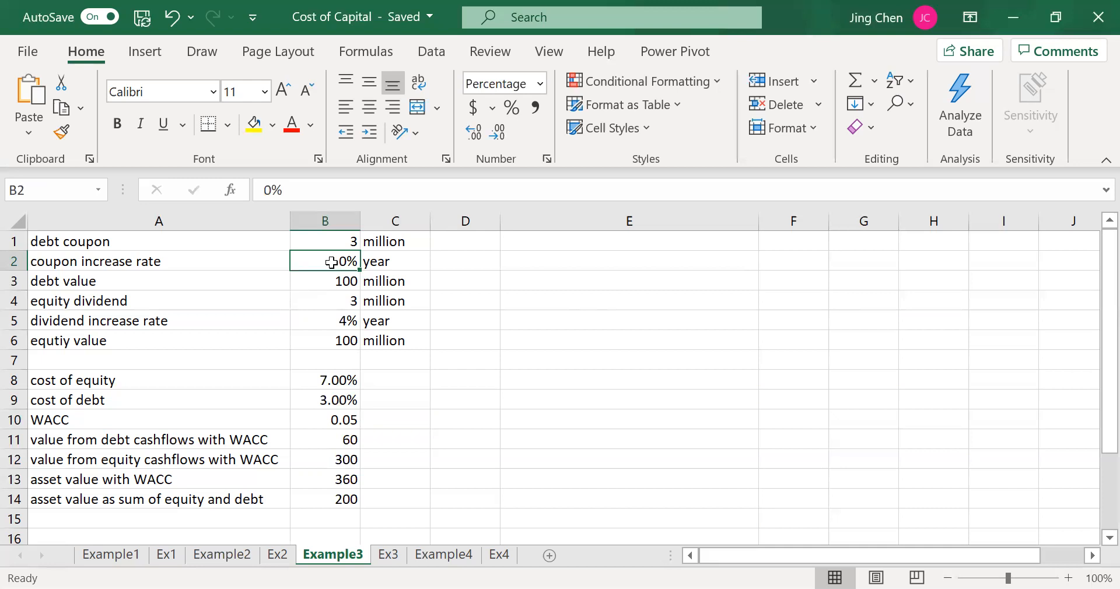
click(325, 323)
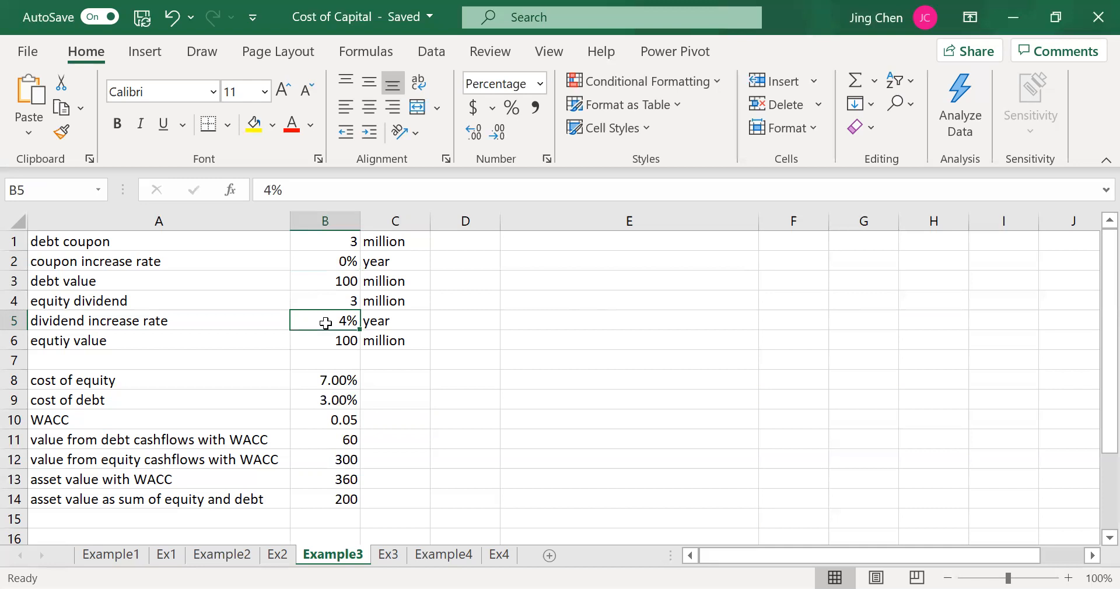
click(343, 283)
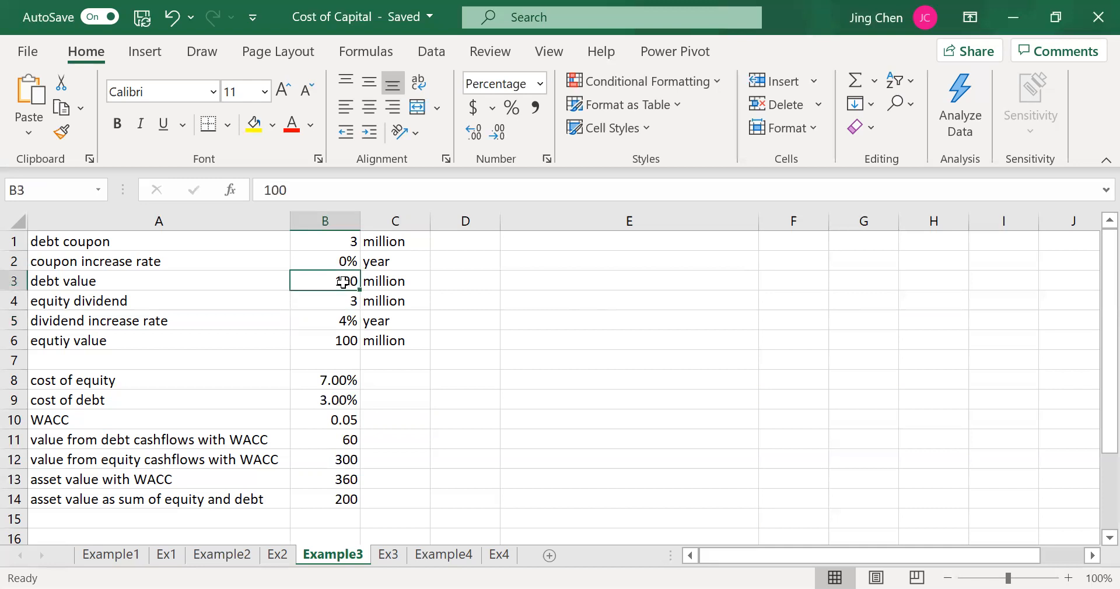
click(336, 344)
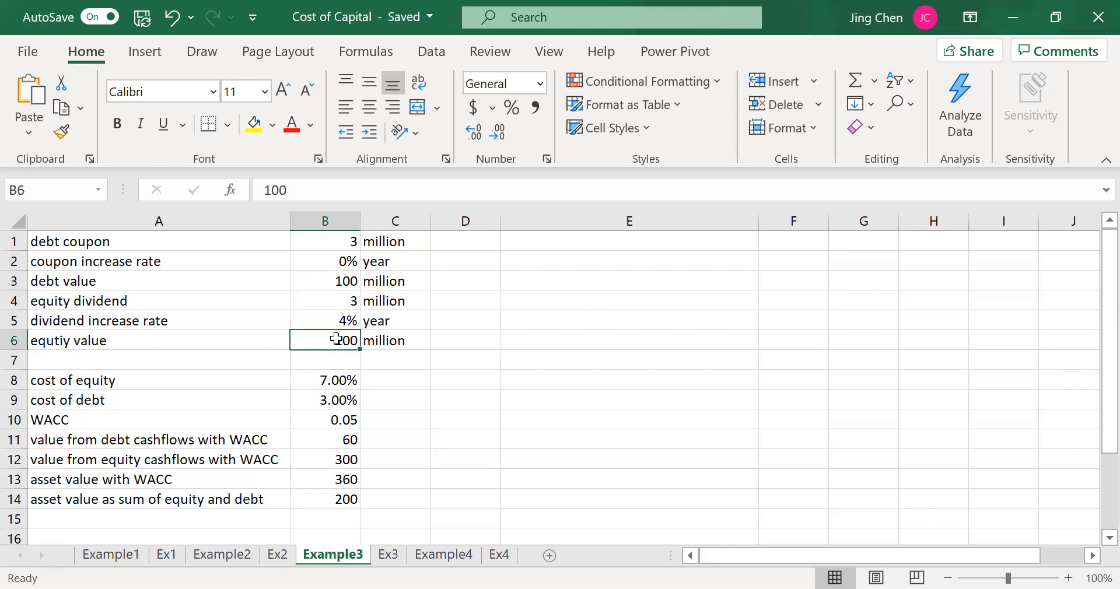
Inspect the Example3 formulas for cost of equity, cost of debt and WACC in B8 to B10.
click(324, 382)
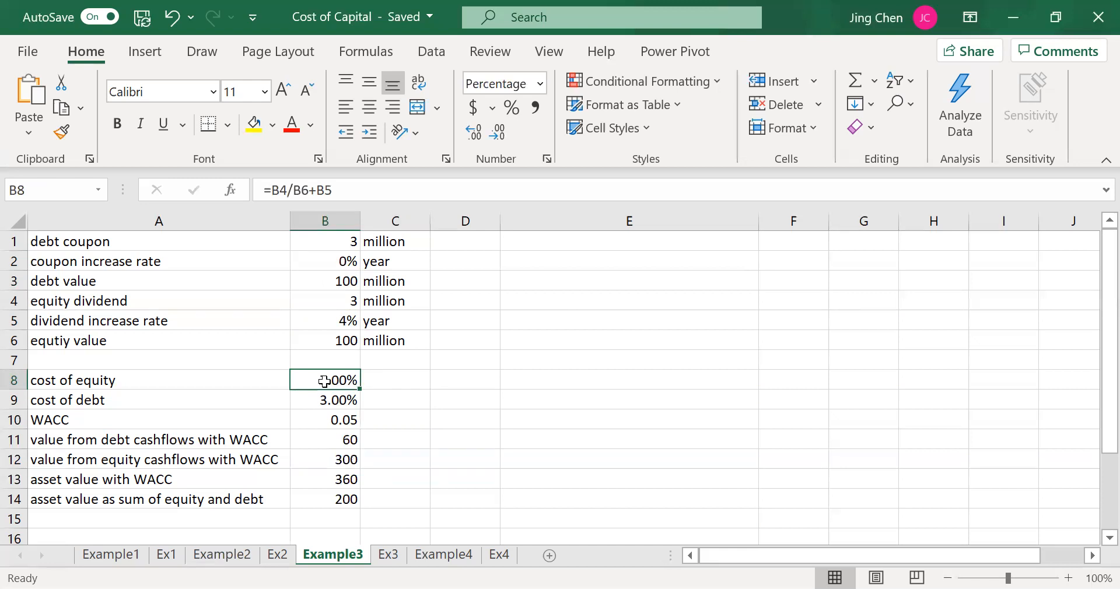
click(399, 381)
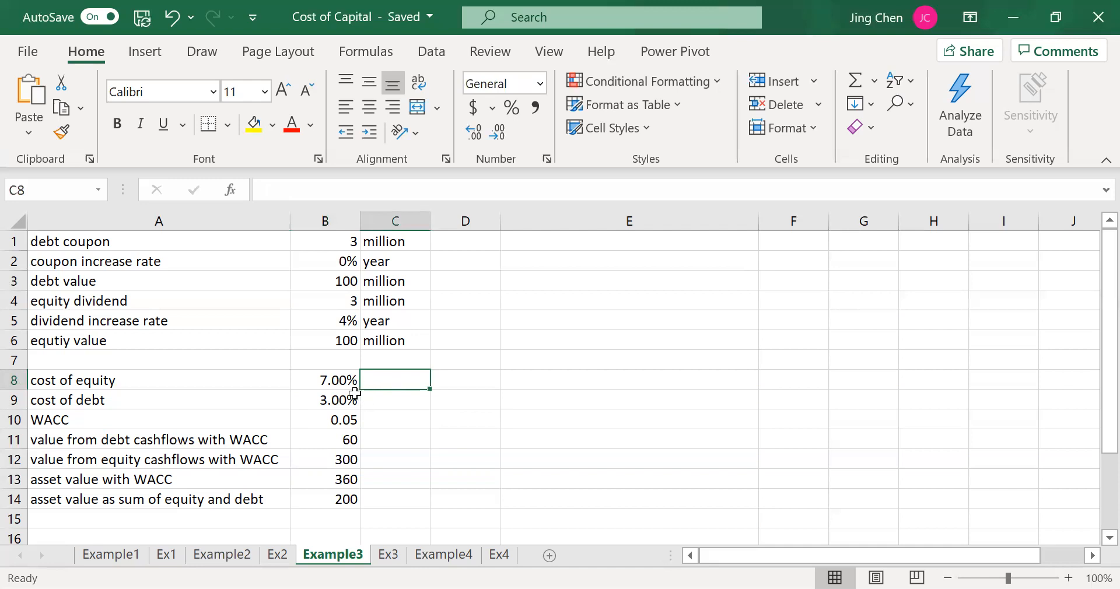
click(337, 400)
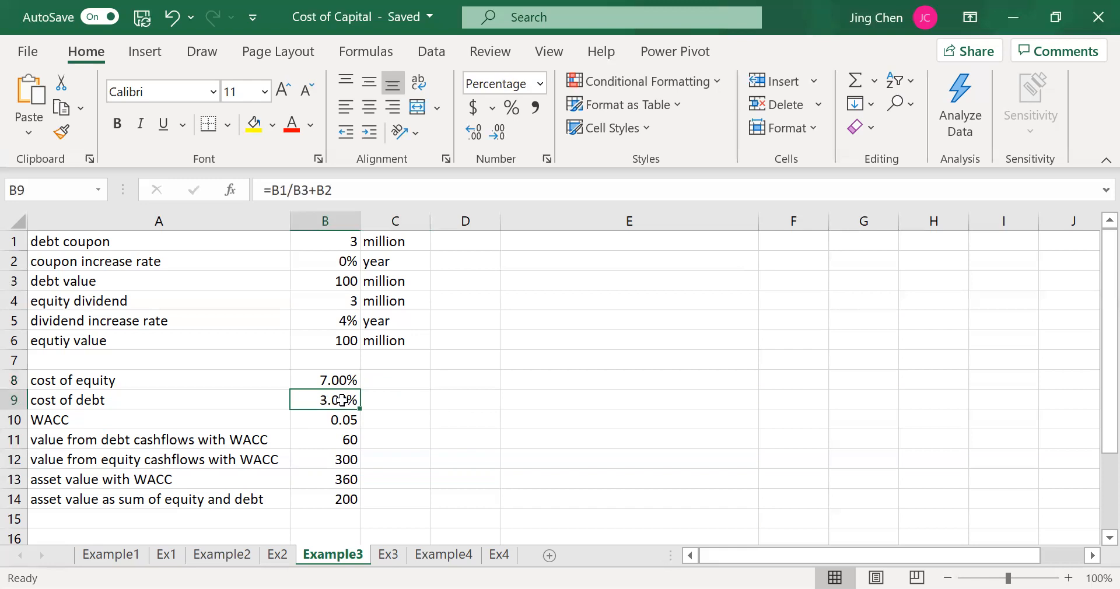
click(385, 404)
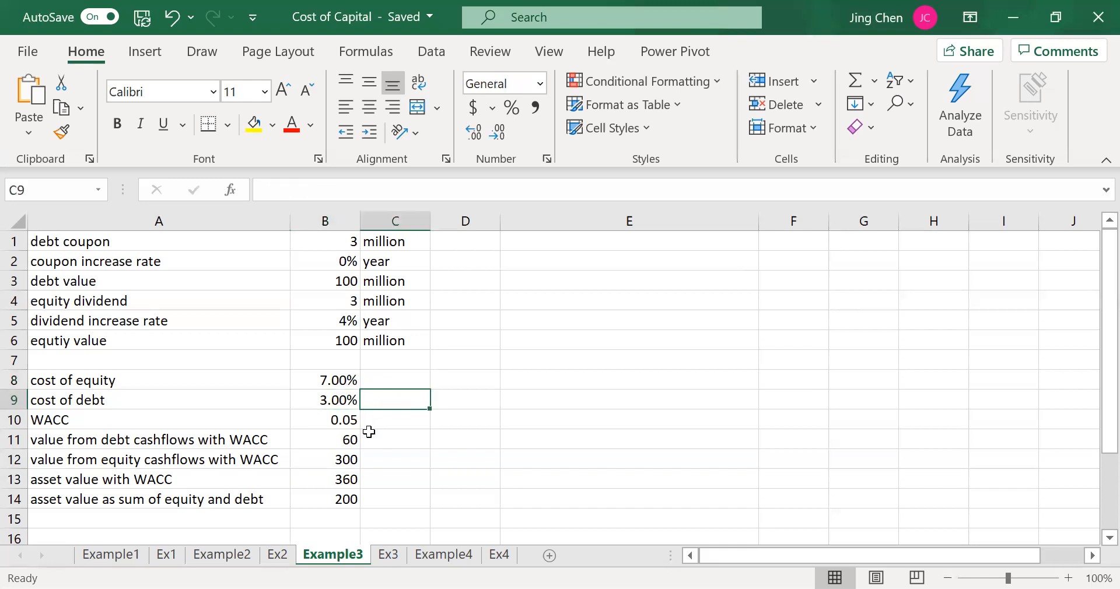
click(347, 420)
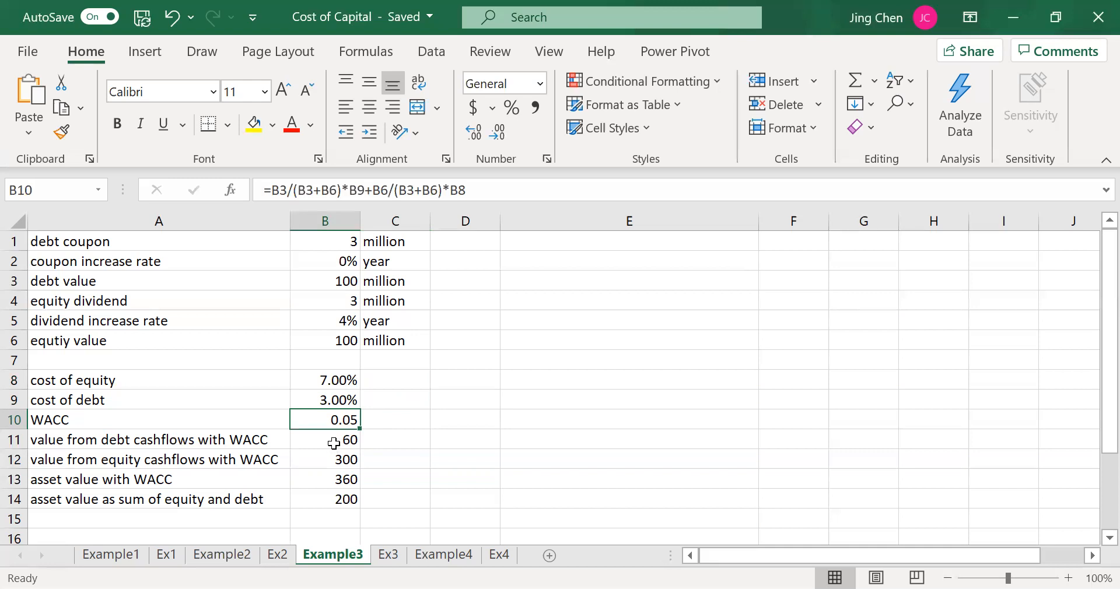
Inspect the Example3 formula for value from debt cashflows with WACC in B11 and trace its referenced cells.
click(334, 444)
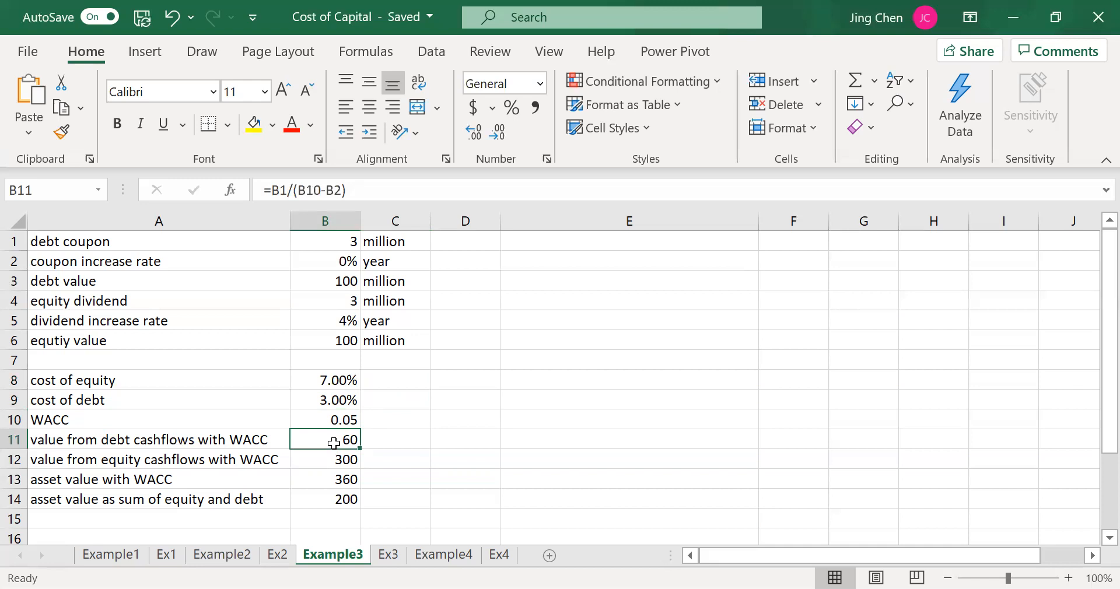
click(288, 192)
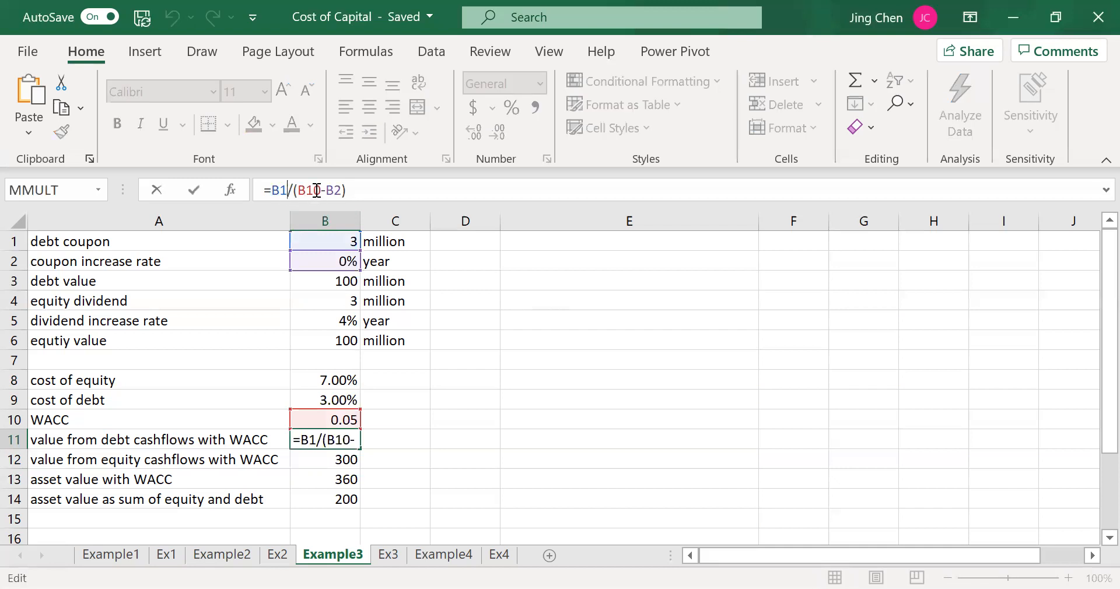
click(354, 190)
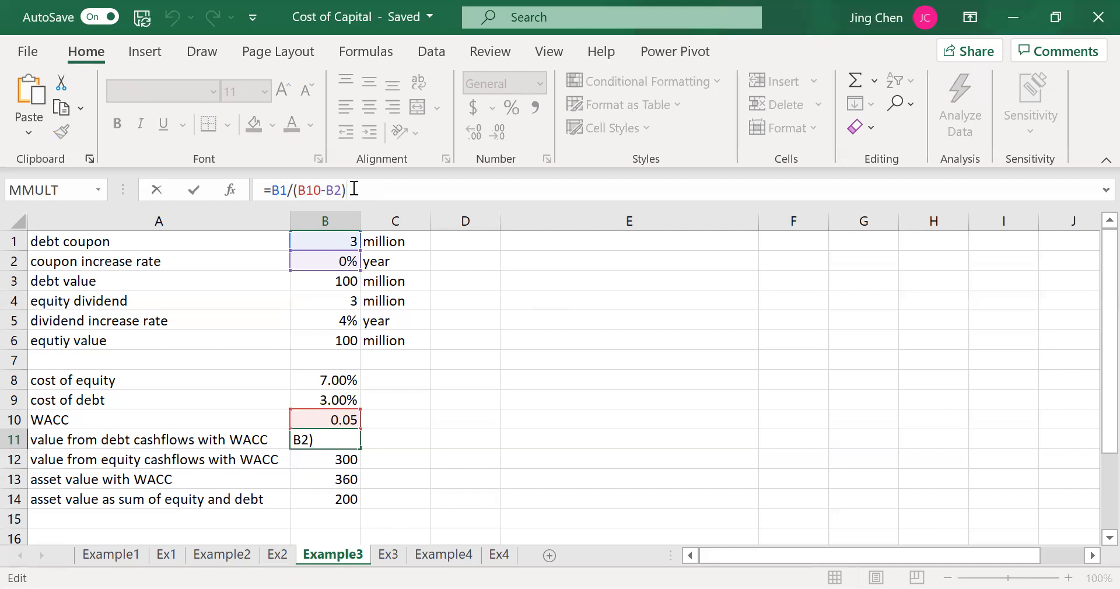
key(Return)
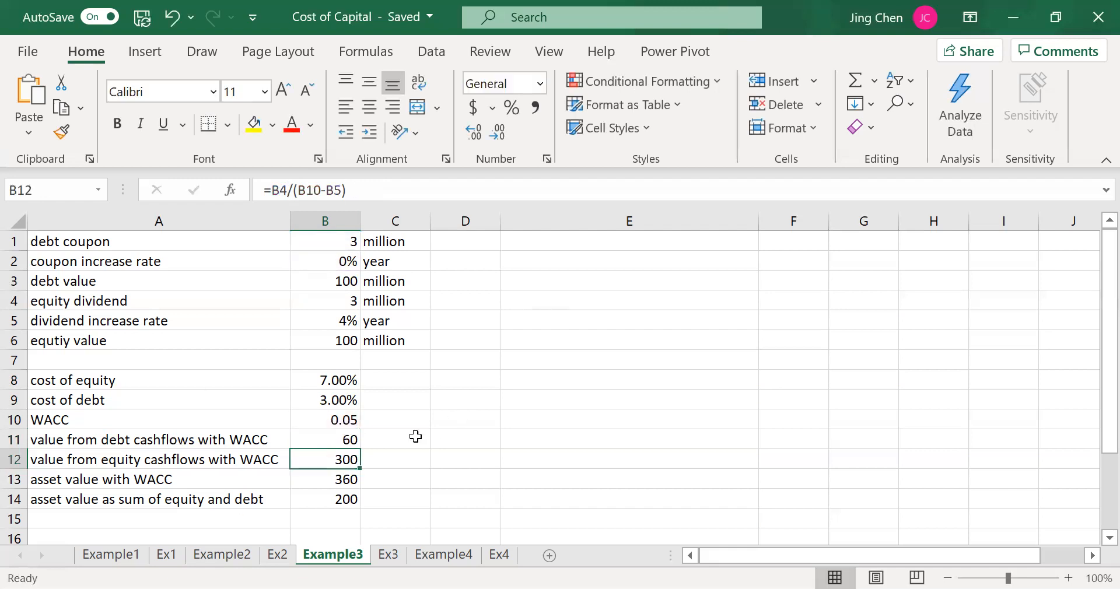
click(347, 440)
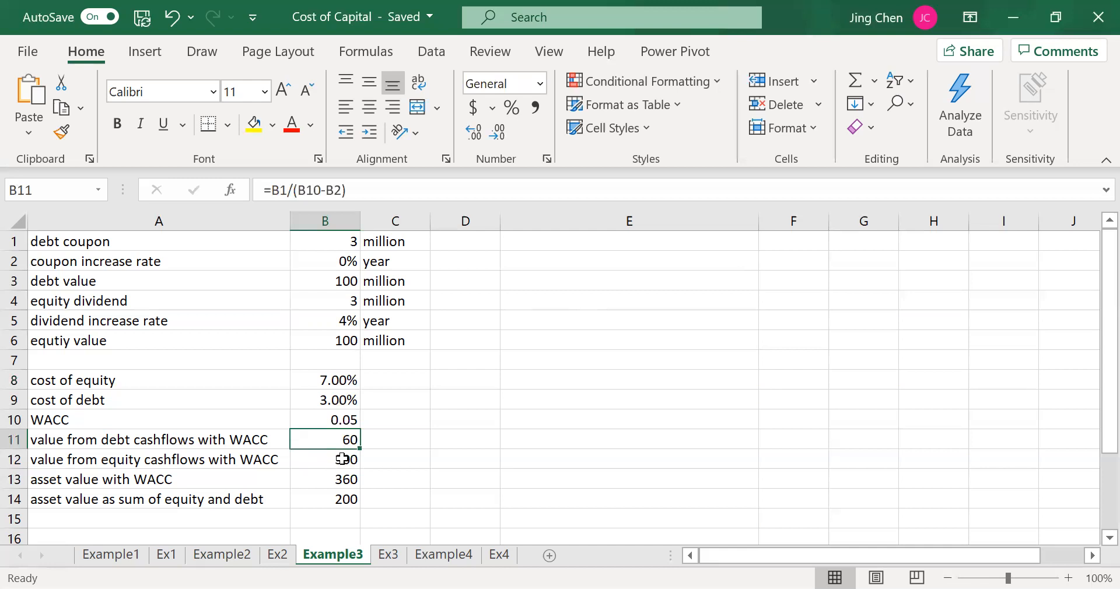
Inspect the Example3 formula for value from equity cashflows with WACC in B12 and trace its referenced cells.
click(340, 462)
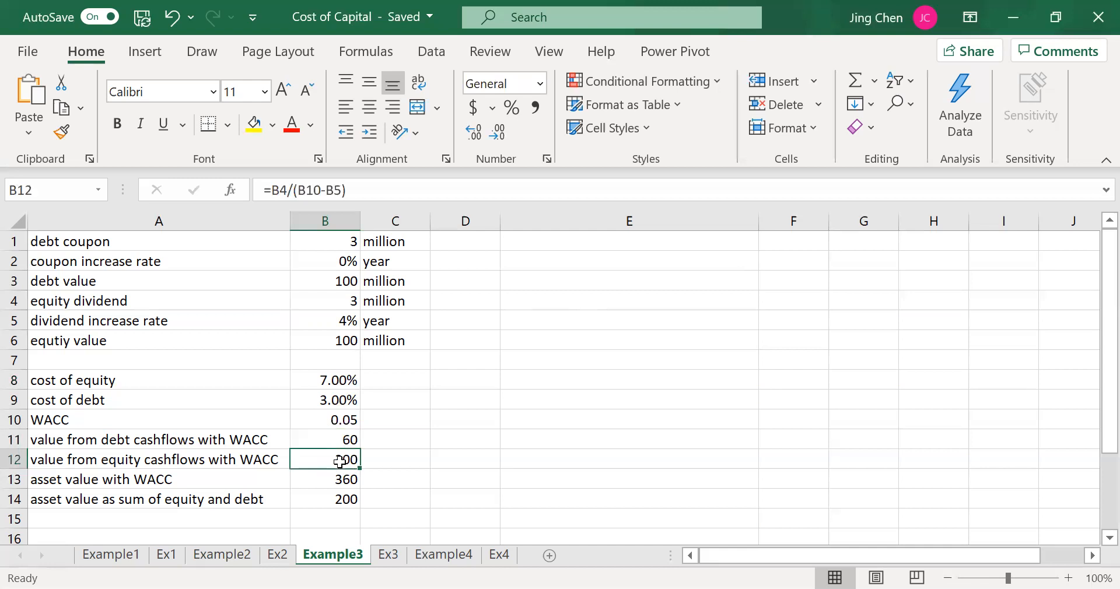
click(289, 192)
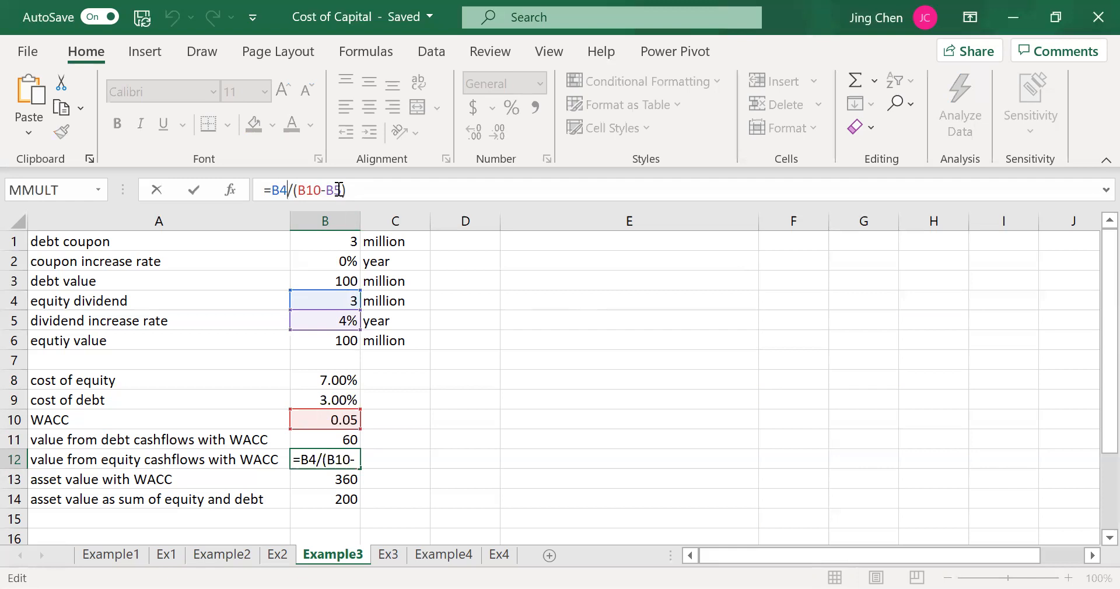
click(376, 460)
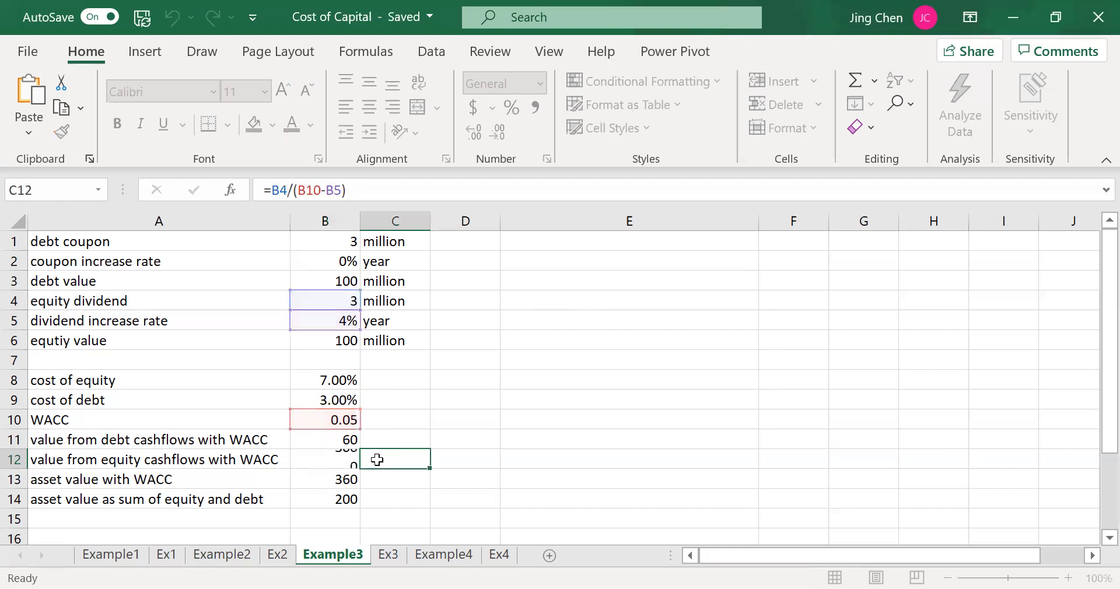
Compare Example3's asset value with WACC in B13 against the sum of equity and debt in B14.
click(346, 479)
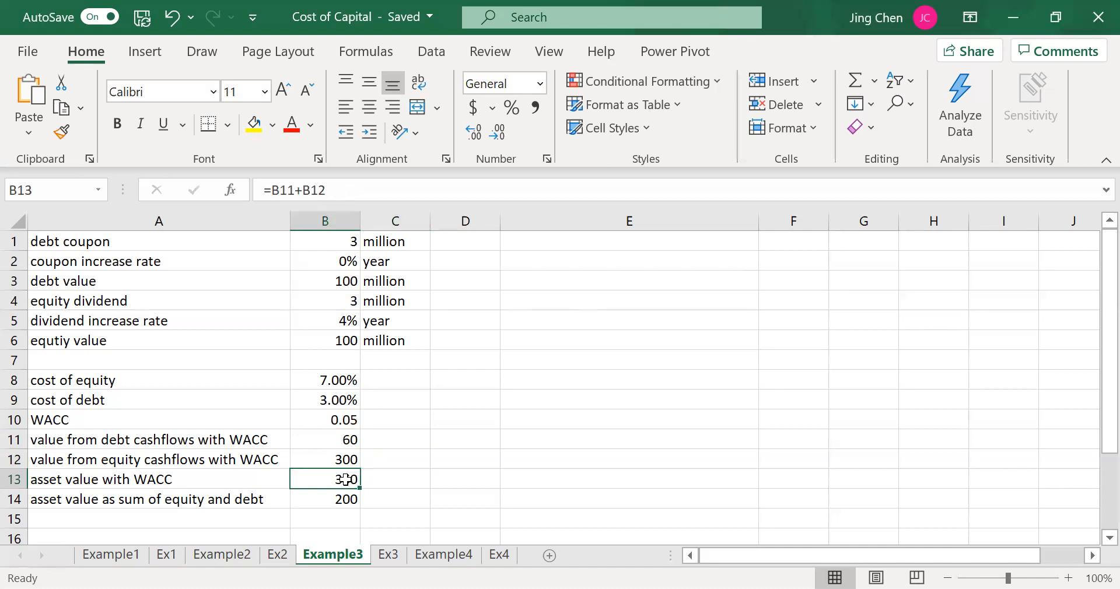
click(332, 499)
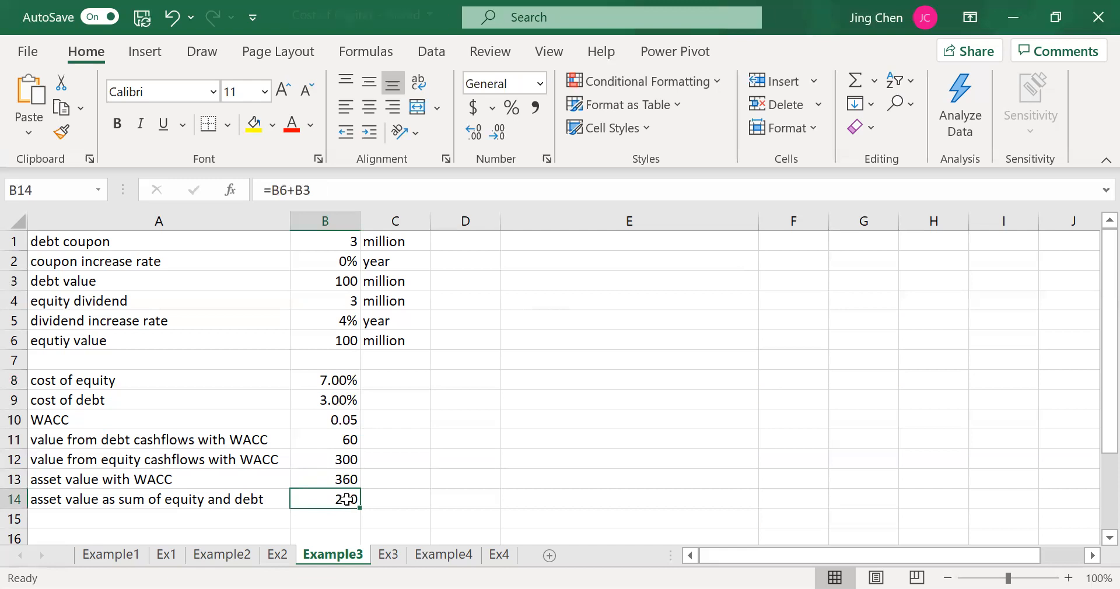
click(344, 478)
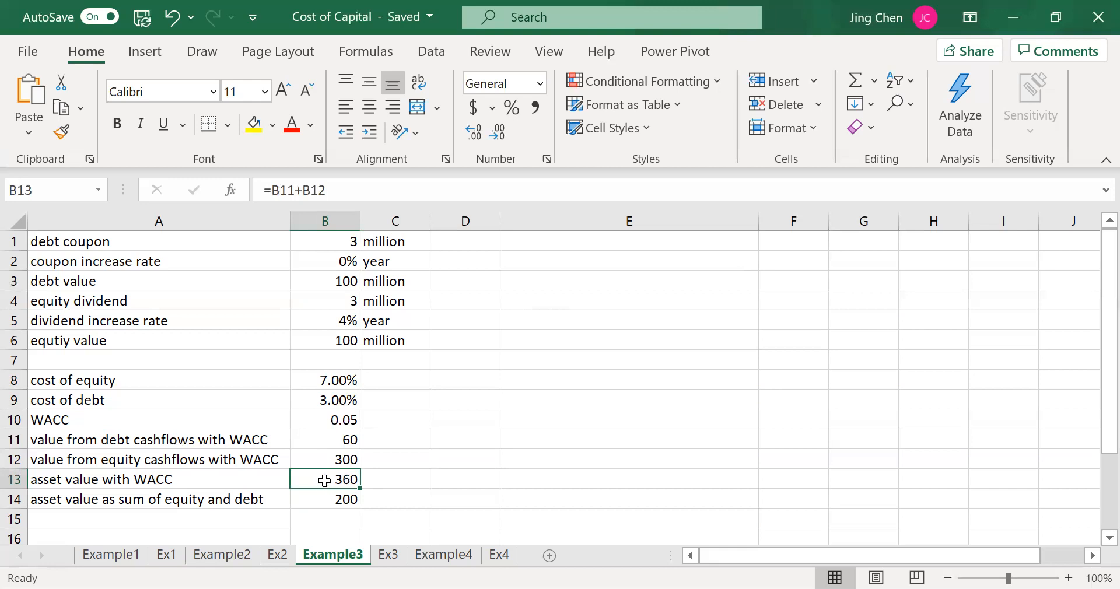
click(329, 503)
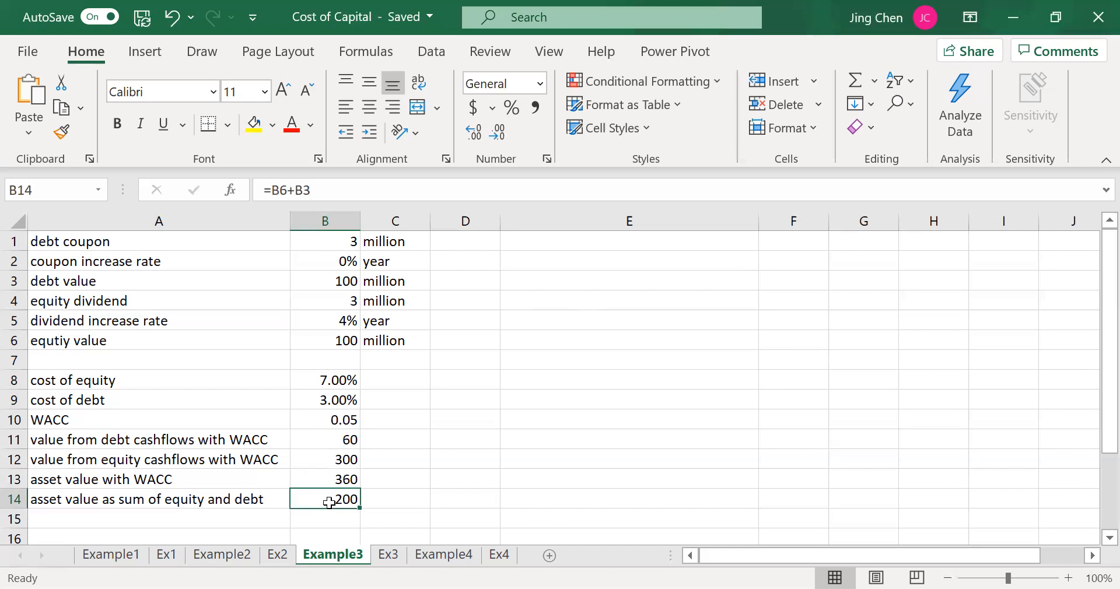
Open the Example4 sheet, clear the whole-sheet selection and review the dividend increase rate in B5.
click(444, 554)
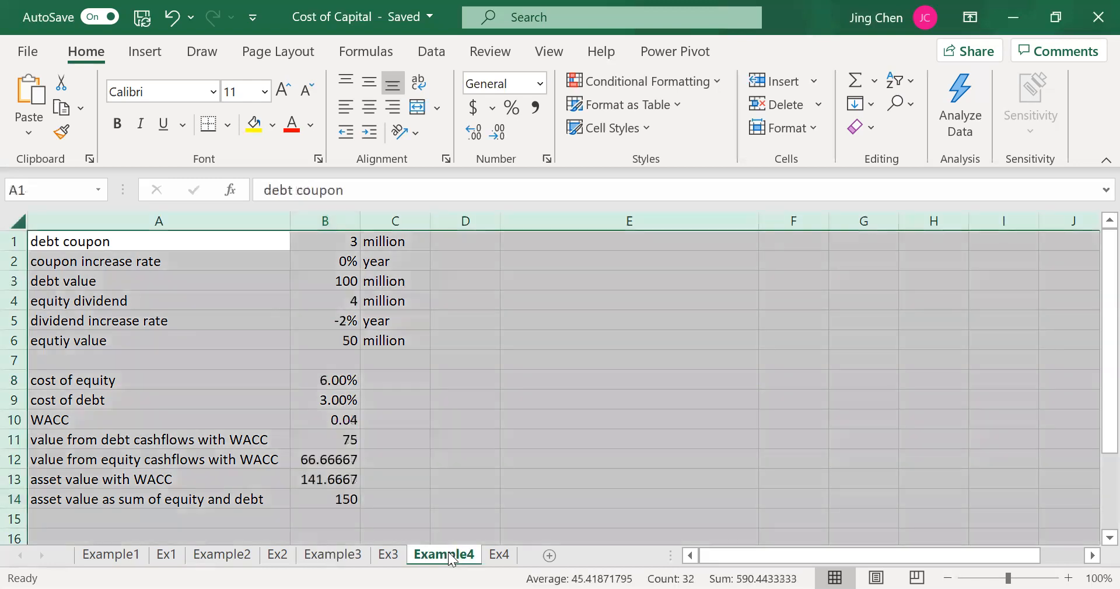
click(461, 488)
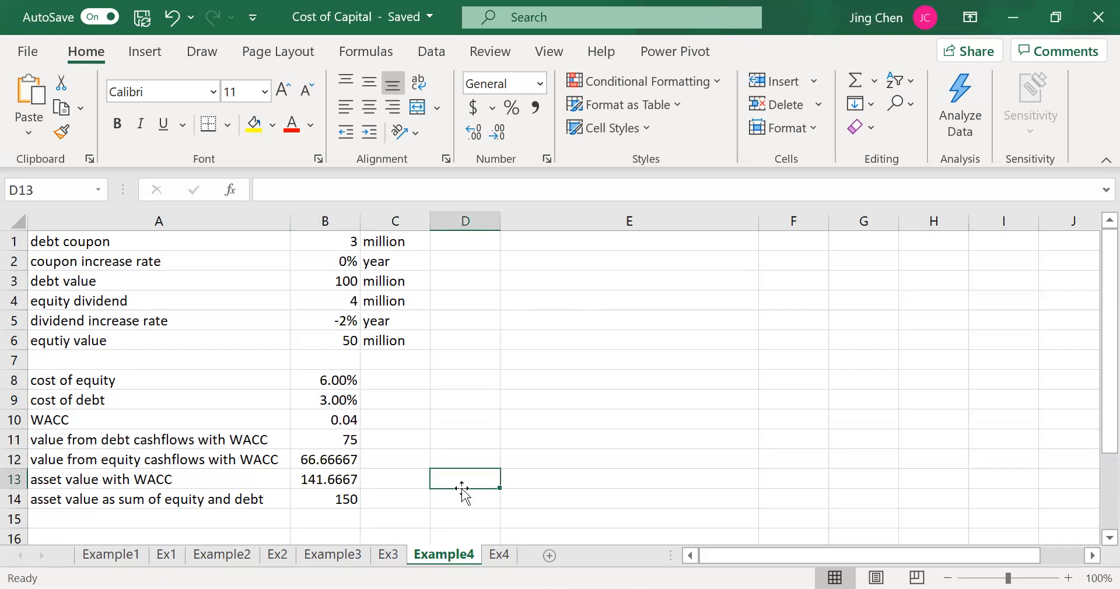
click(342, 318)
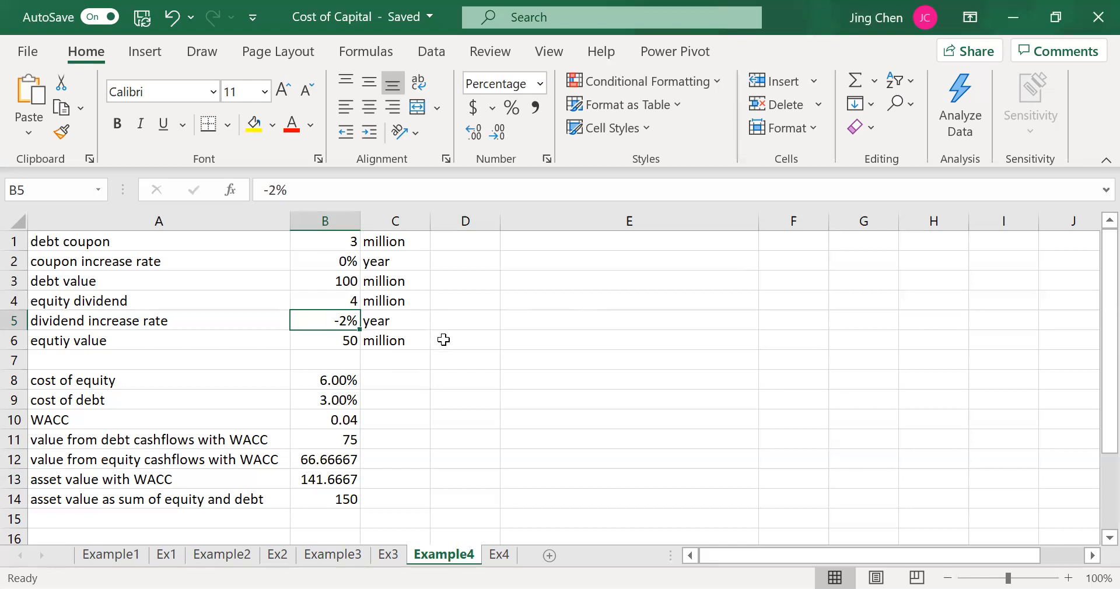
click(475, 321)
right_click(474, 321)
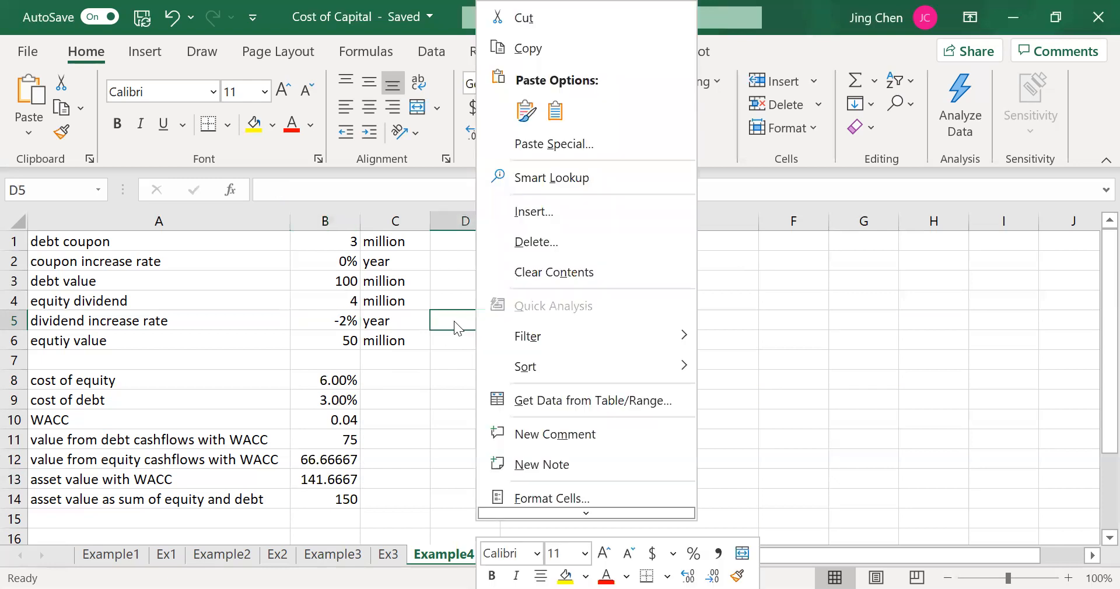
click(454, 320)
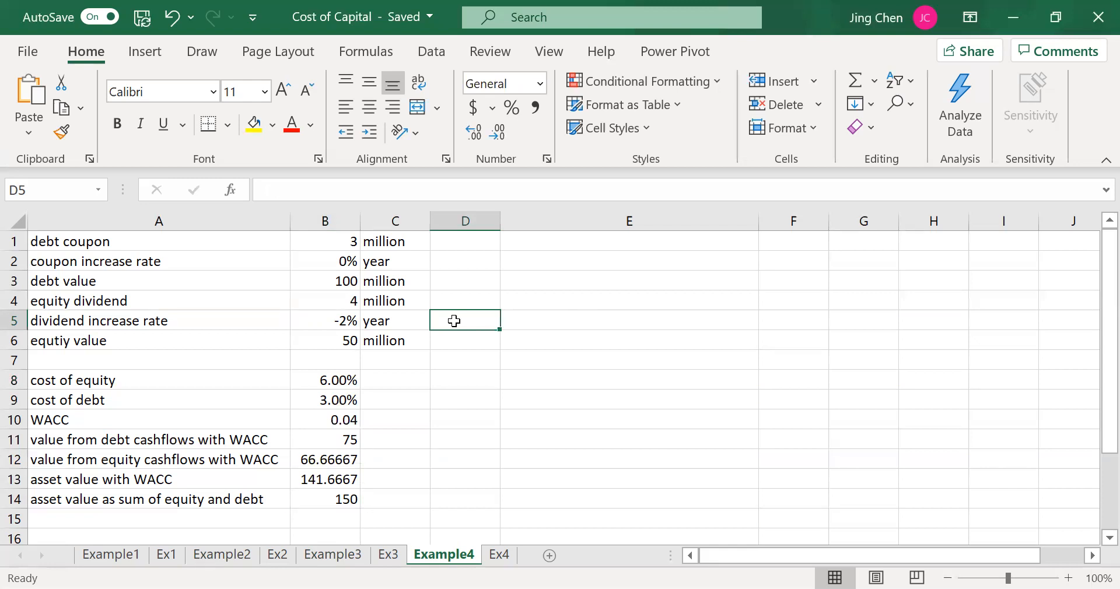
Inspect the Example4 formulas for cost of equity, cost of debt and WACC in B8 to B10.
click(345, 380)
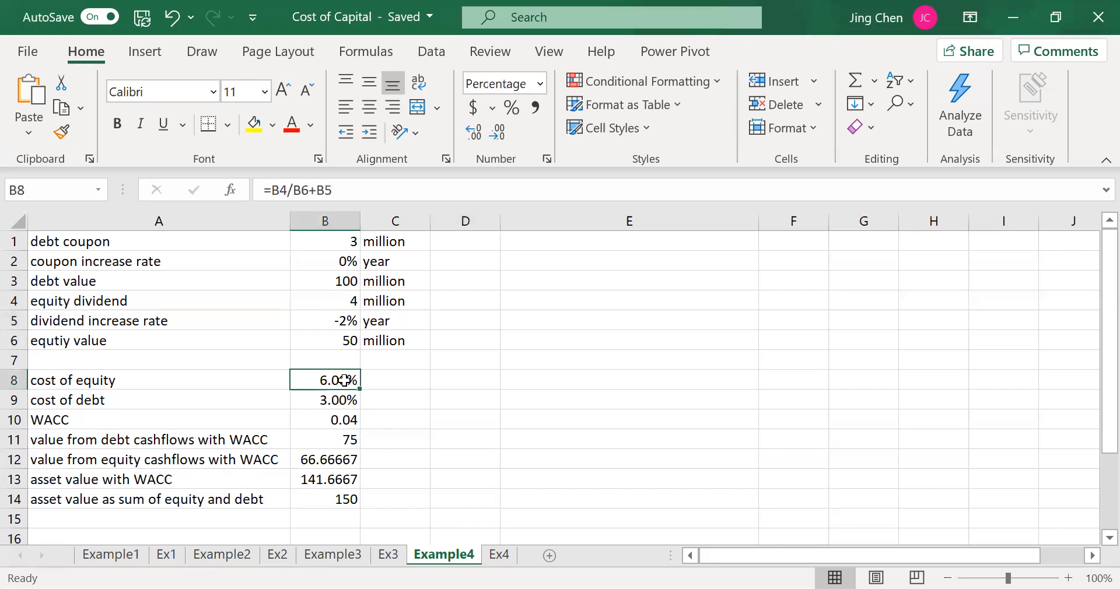
click(341, 400)
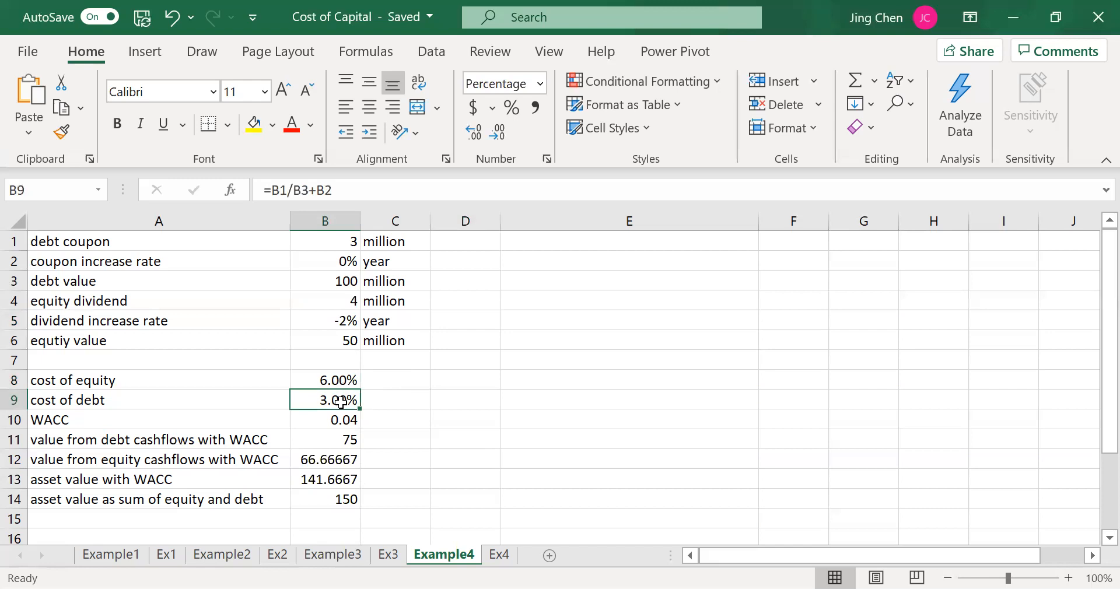
click(340, 420)
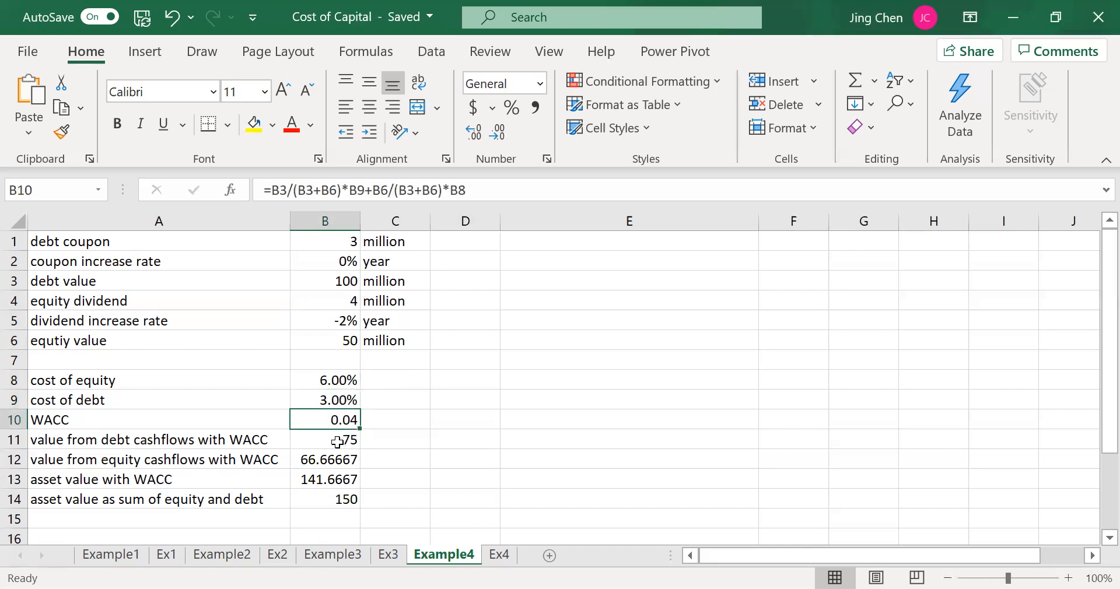
Inspect Example4's WACC-based debt and equity cashflow values in B11 and B12, and compare the asset values in B13 and B14.
click(338, 442)
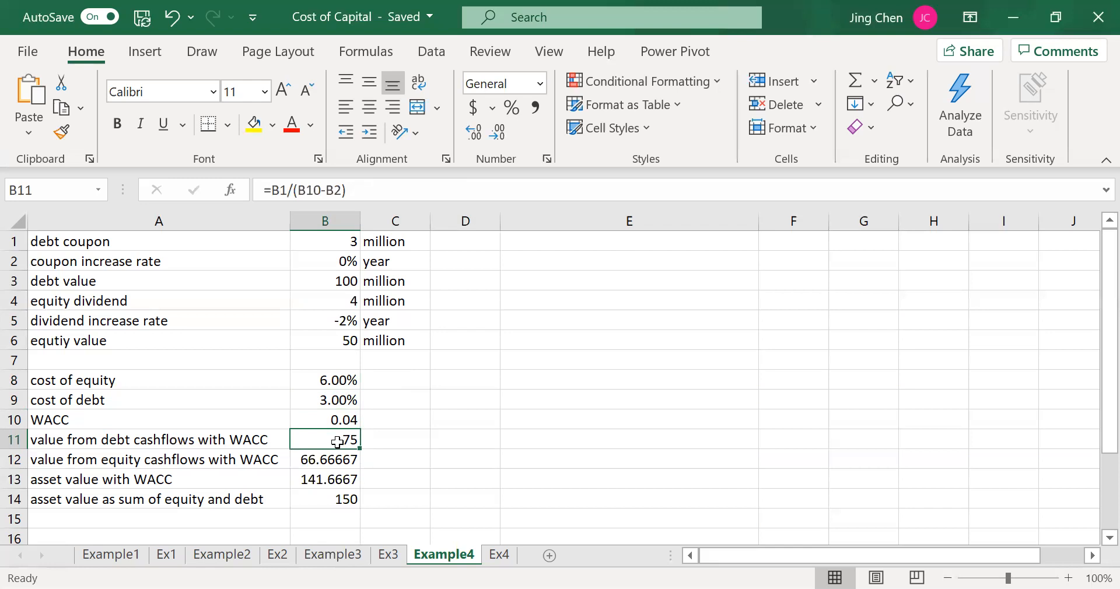
click(333, 462)
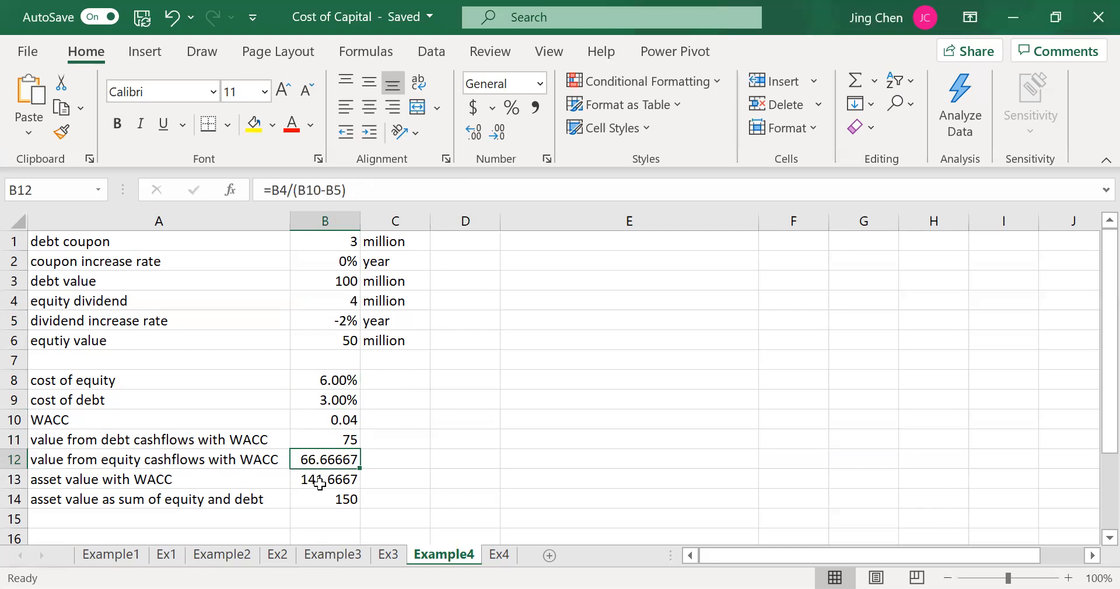
click(320, 482)
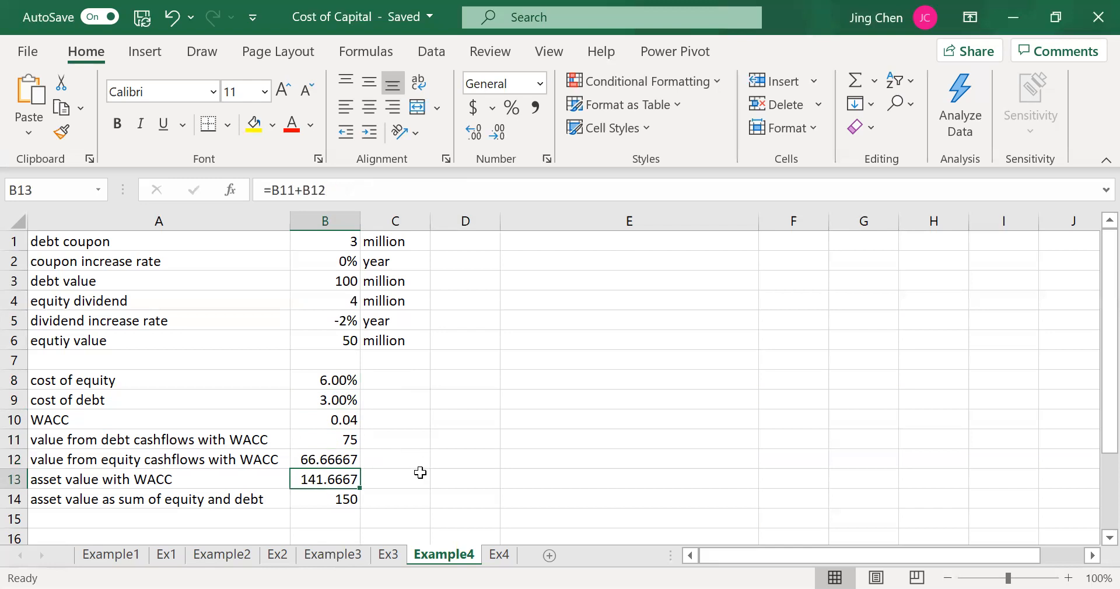
click(346, 502)
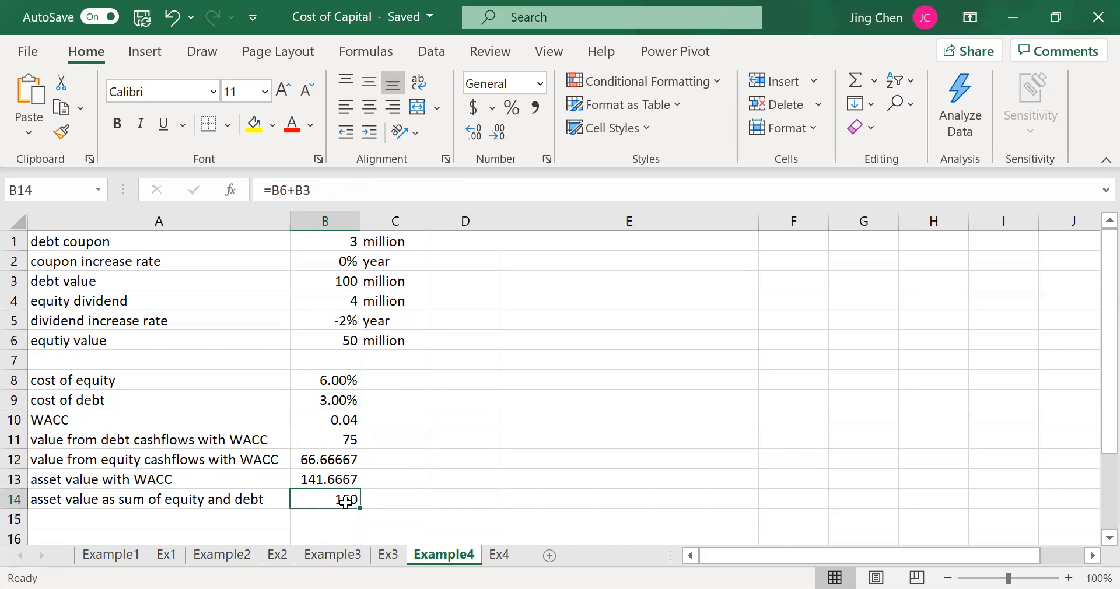